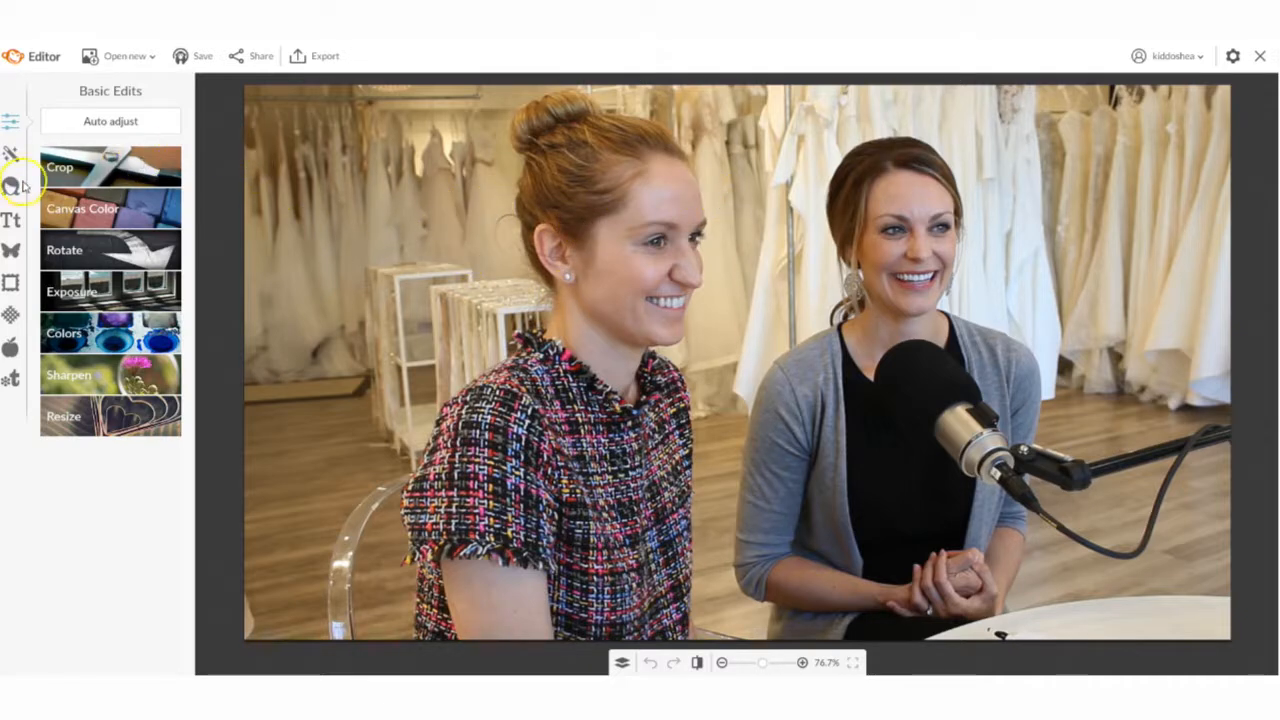
Crop the photo to a 1000 x 1000 square, placing the frame near the upper edge around both women
click(118, 176)
click(121, 196)
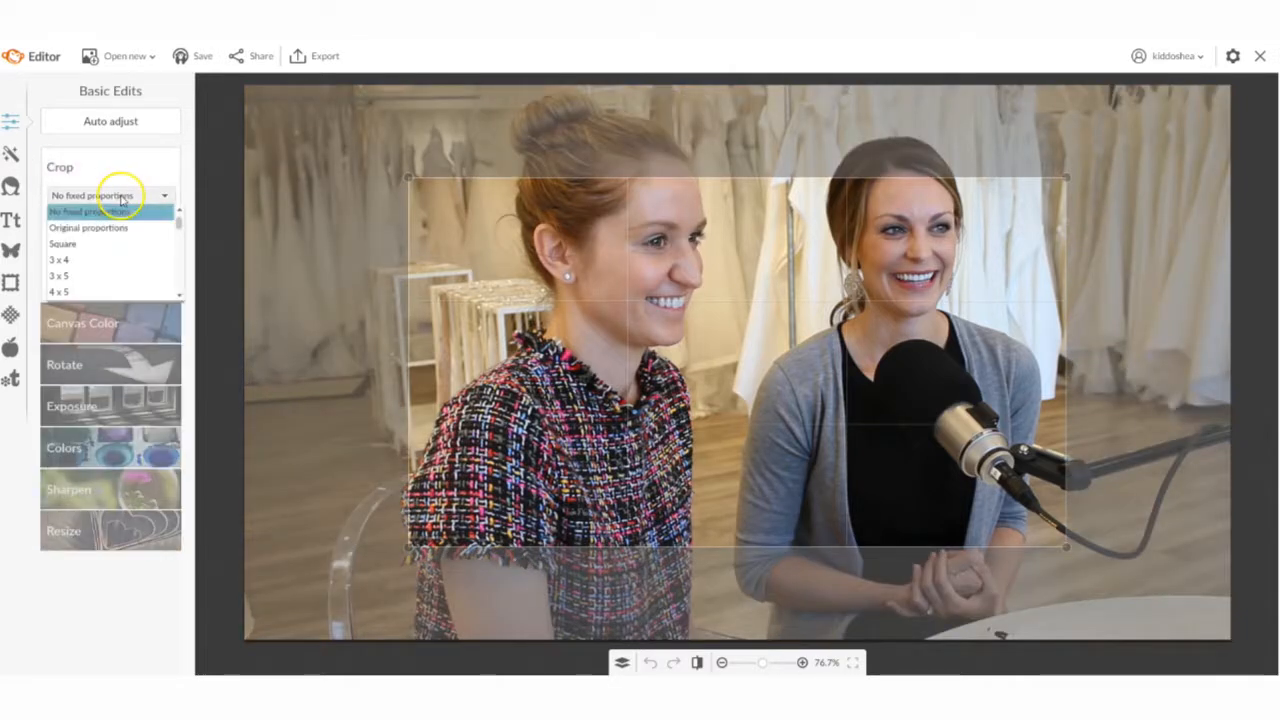
click(112, 245)
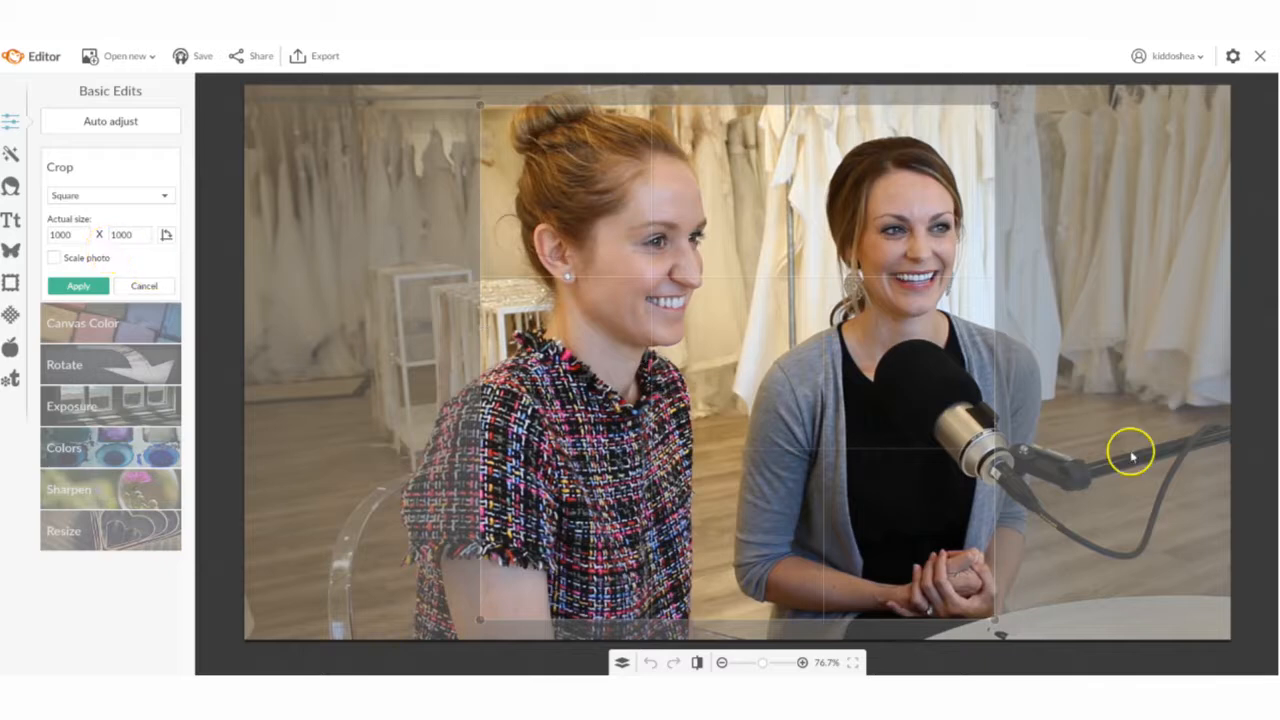
mouse_move(731, 416)
mouse_down()
mouse_move(731, 398)
mouse_move(744, 401)
mouse_up()
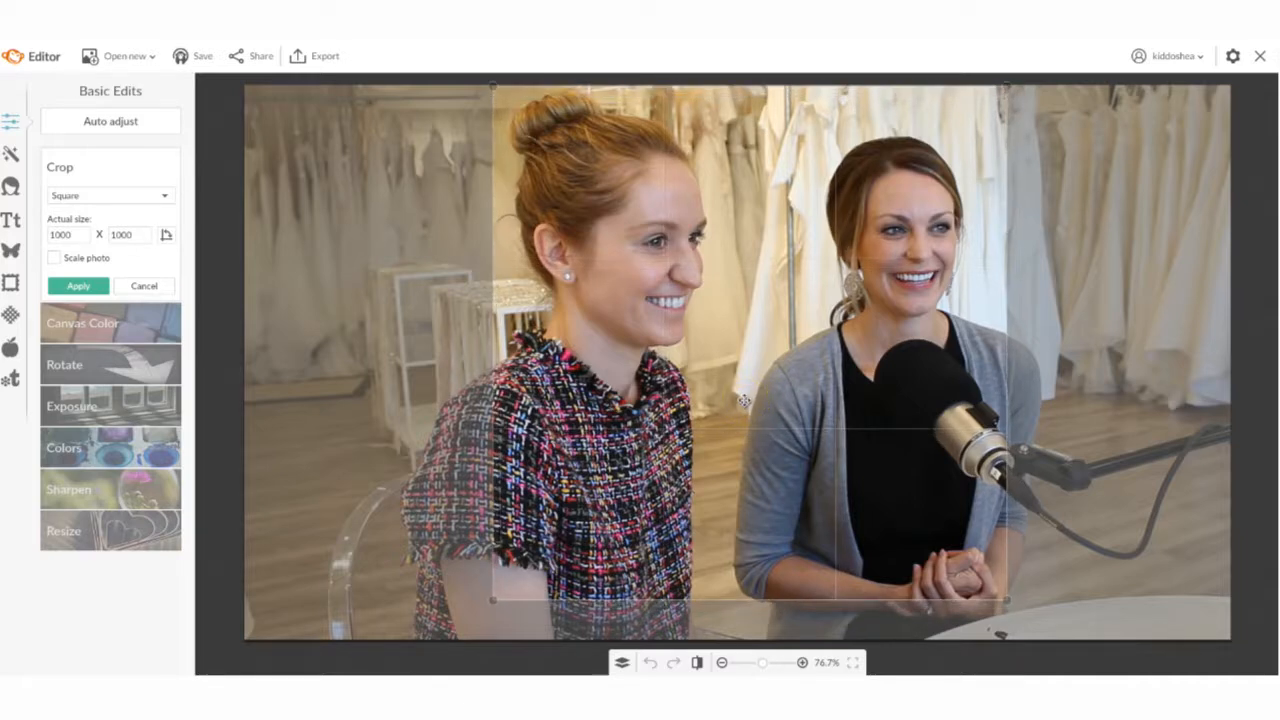
drag(744, 401, 747, 403)
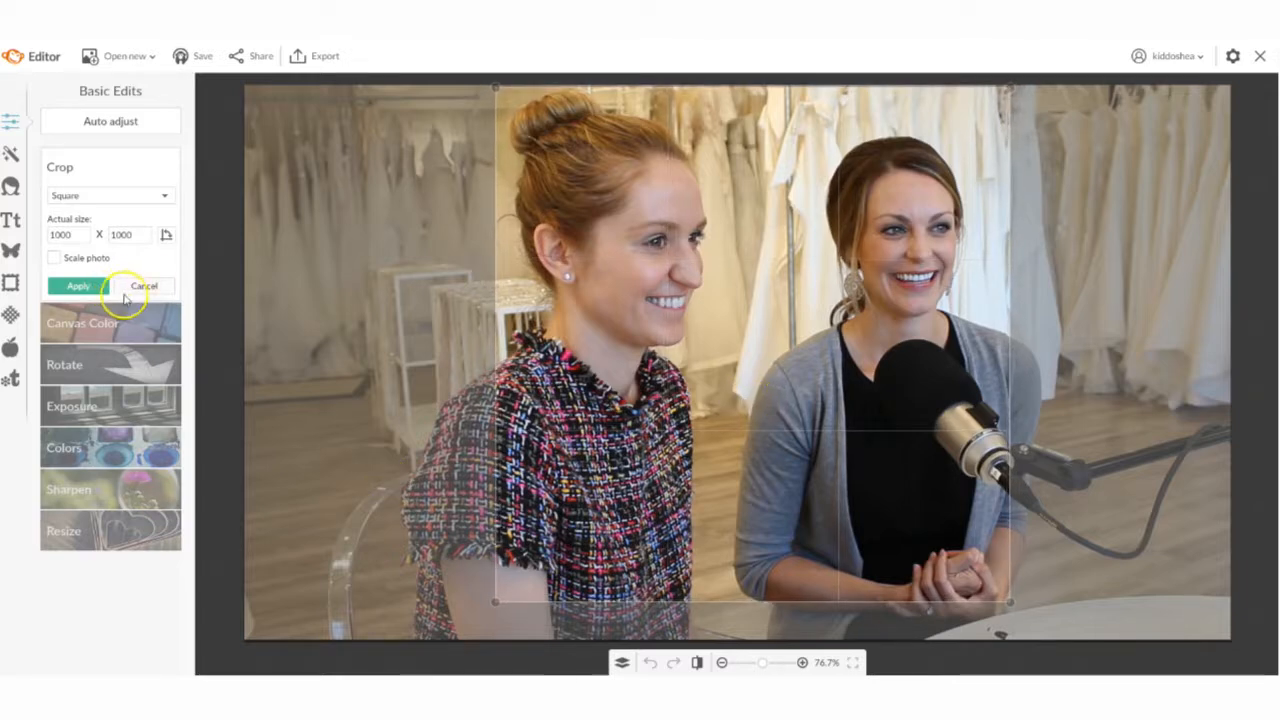
click(92, 287)
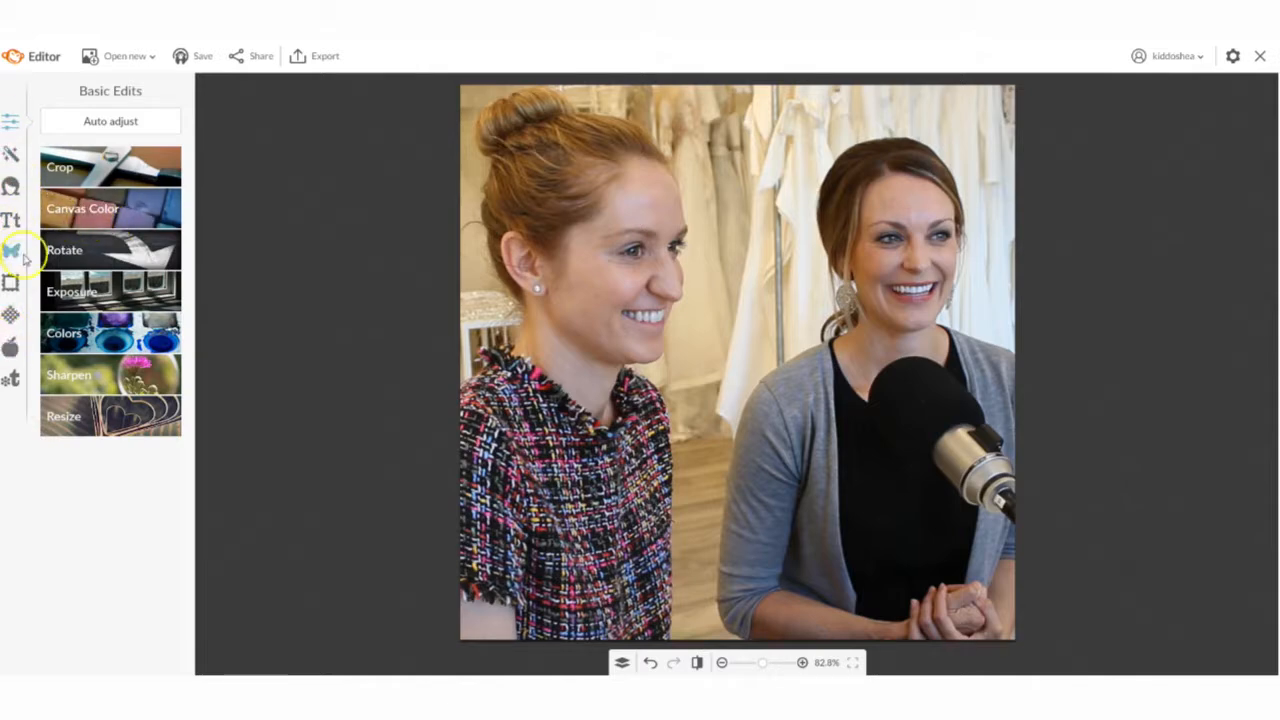
Apply the Black and White effect to the cropped photo with its default contrast filter and 0% fade
click(12, 155)
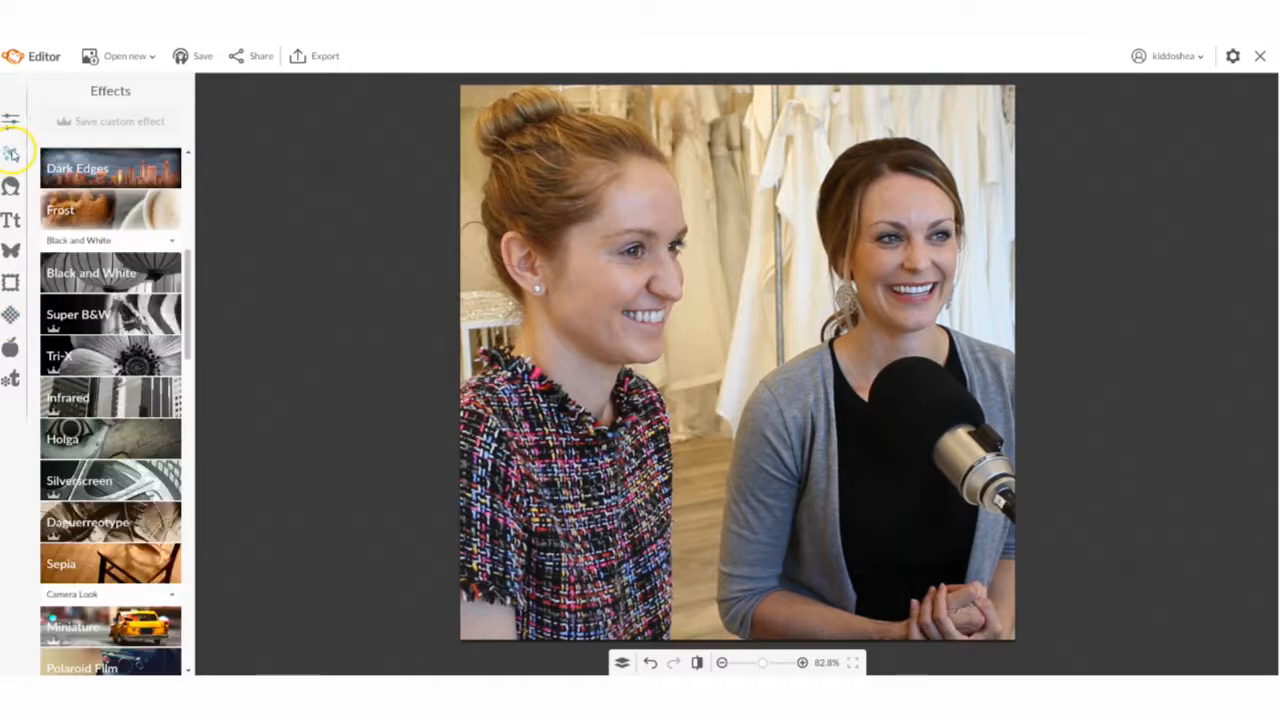
click(113, 271)
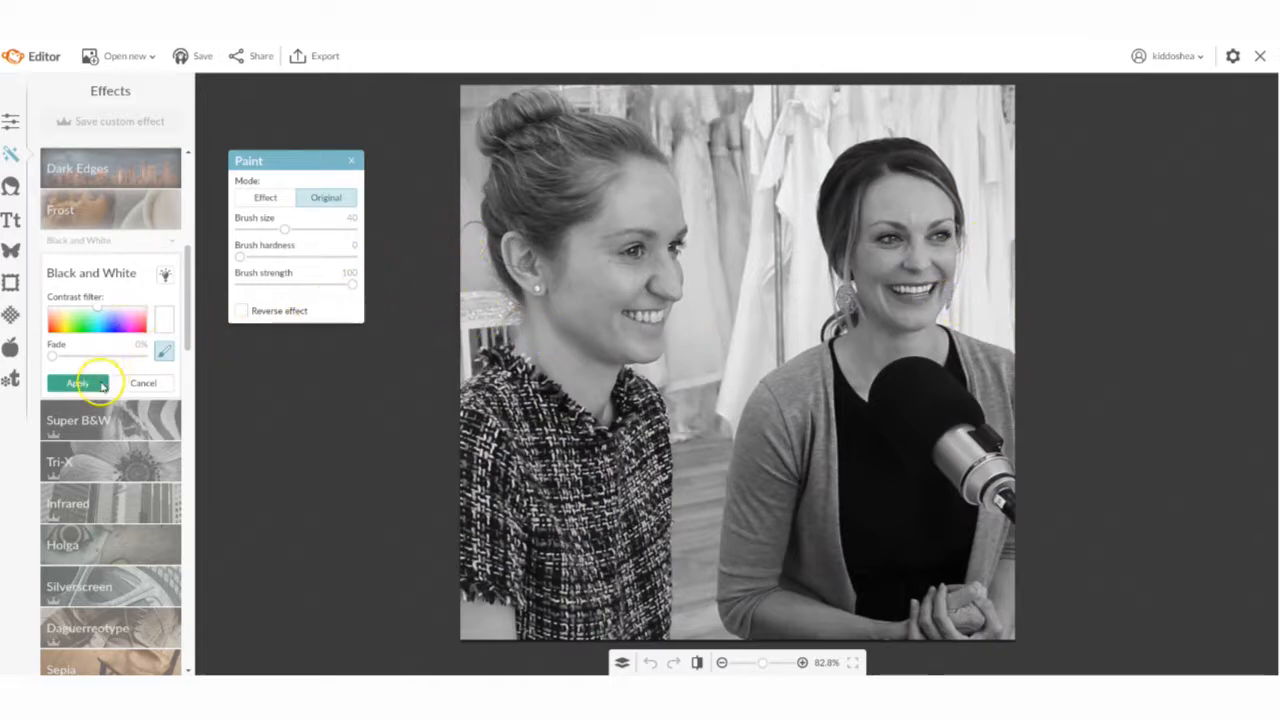
click(101, 387)
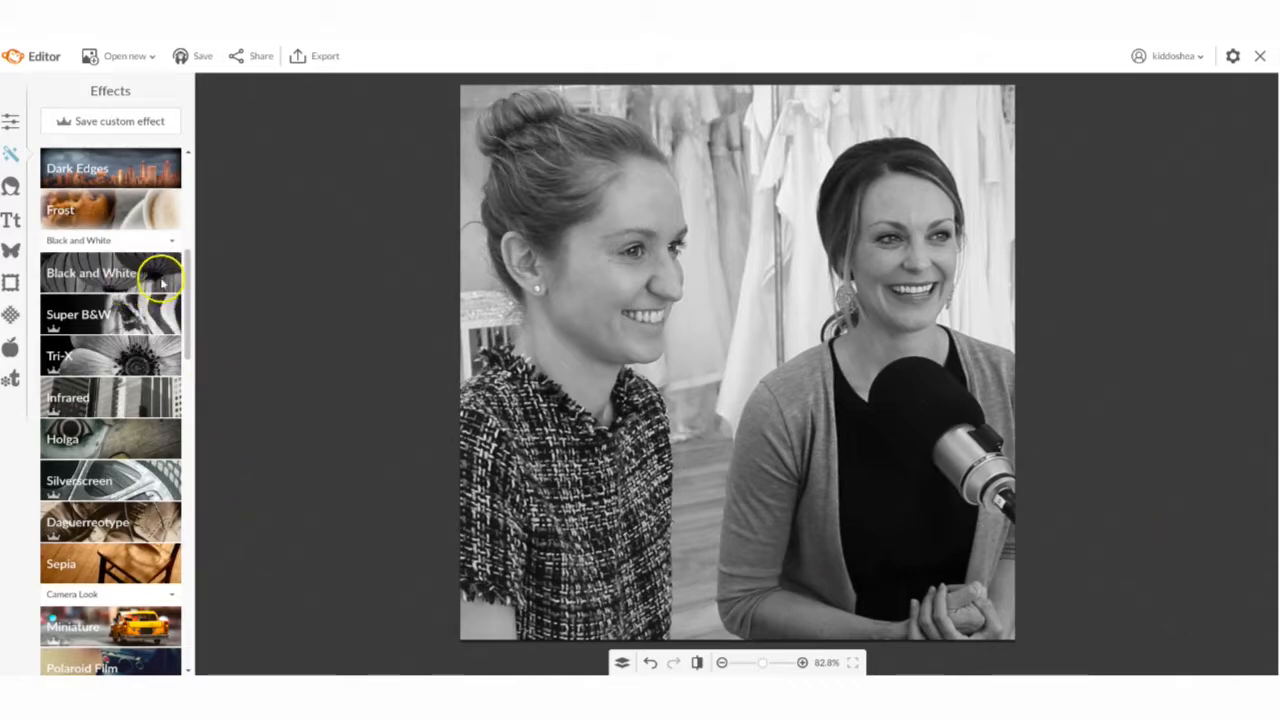
Add a geometric square overlay and enlarge it until it covers the entire photo
click(10, 252)
click(110, 198)
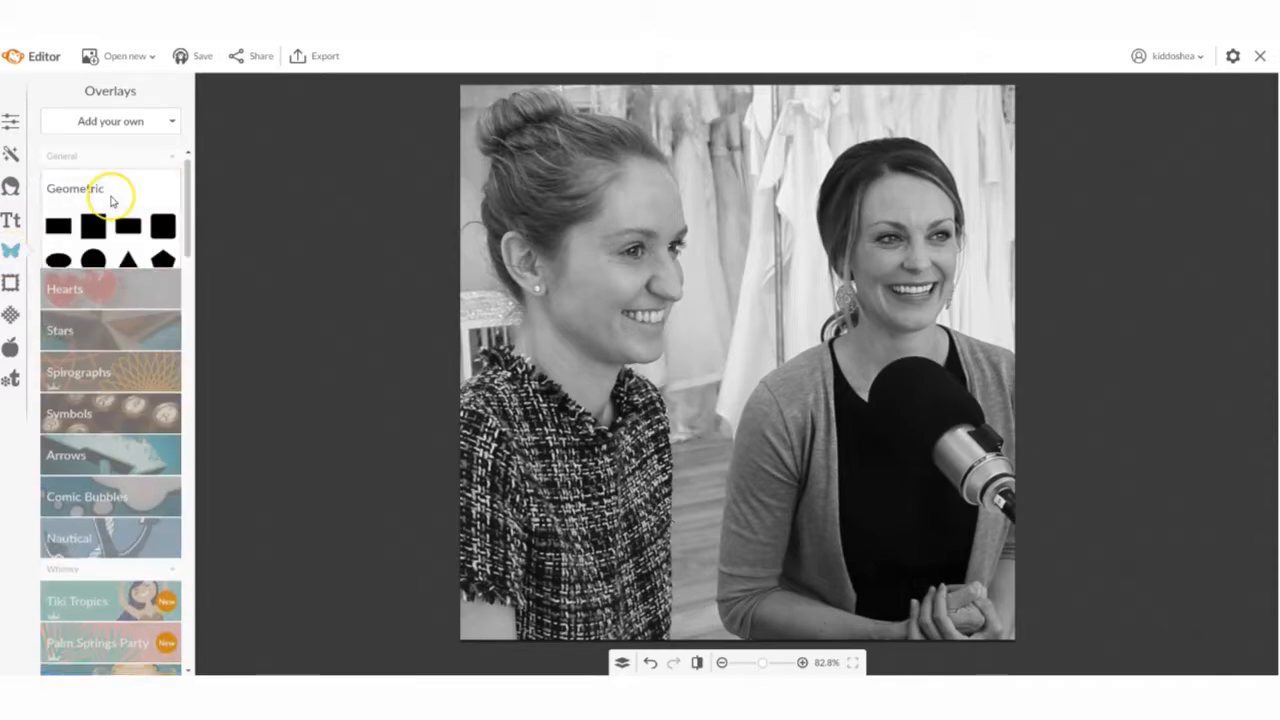
click(93, 226)
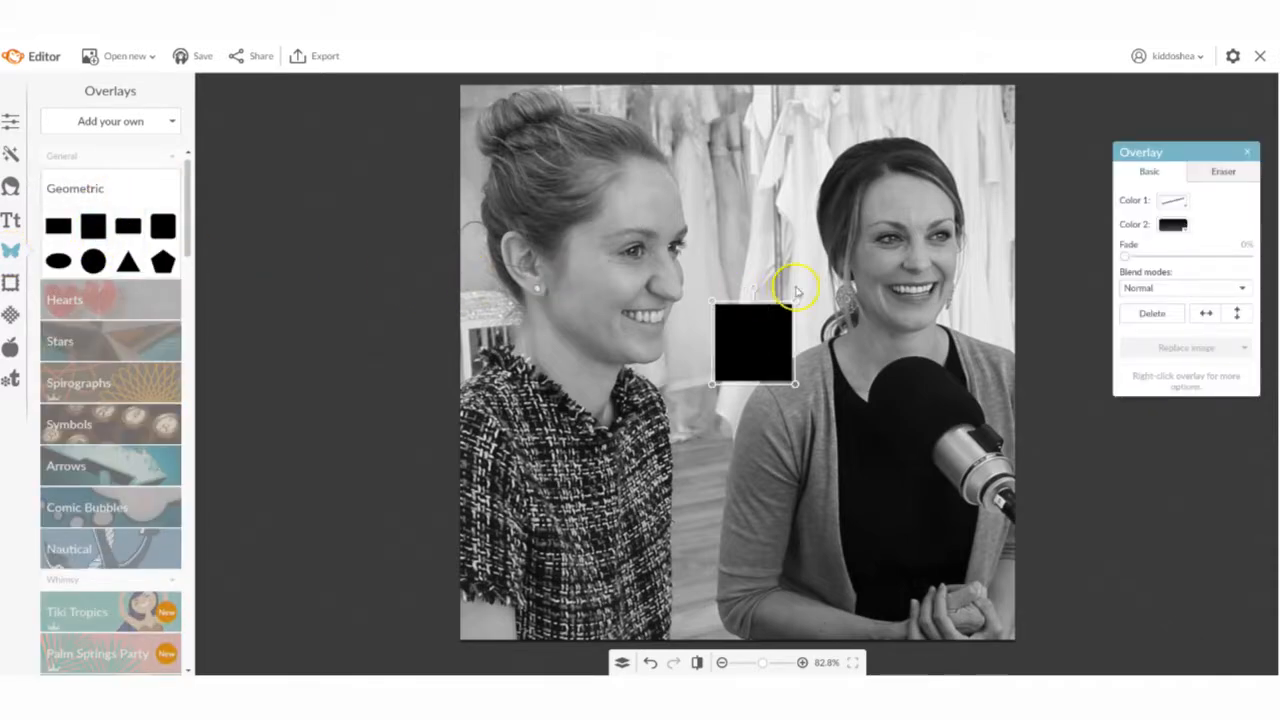
drag(743, 337, 483, 111)
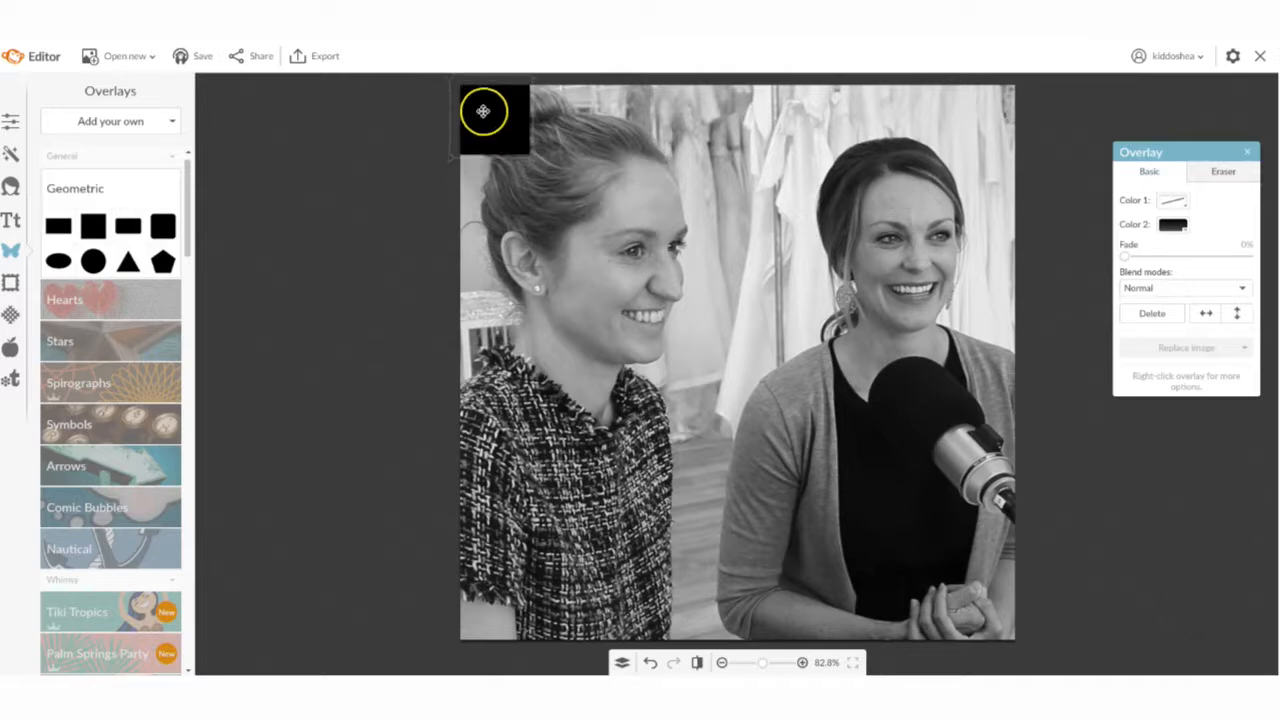
drag(527, 153, 1063, 657)
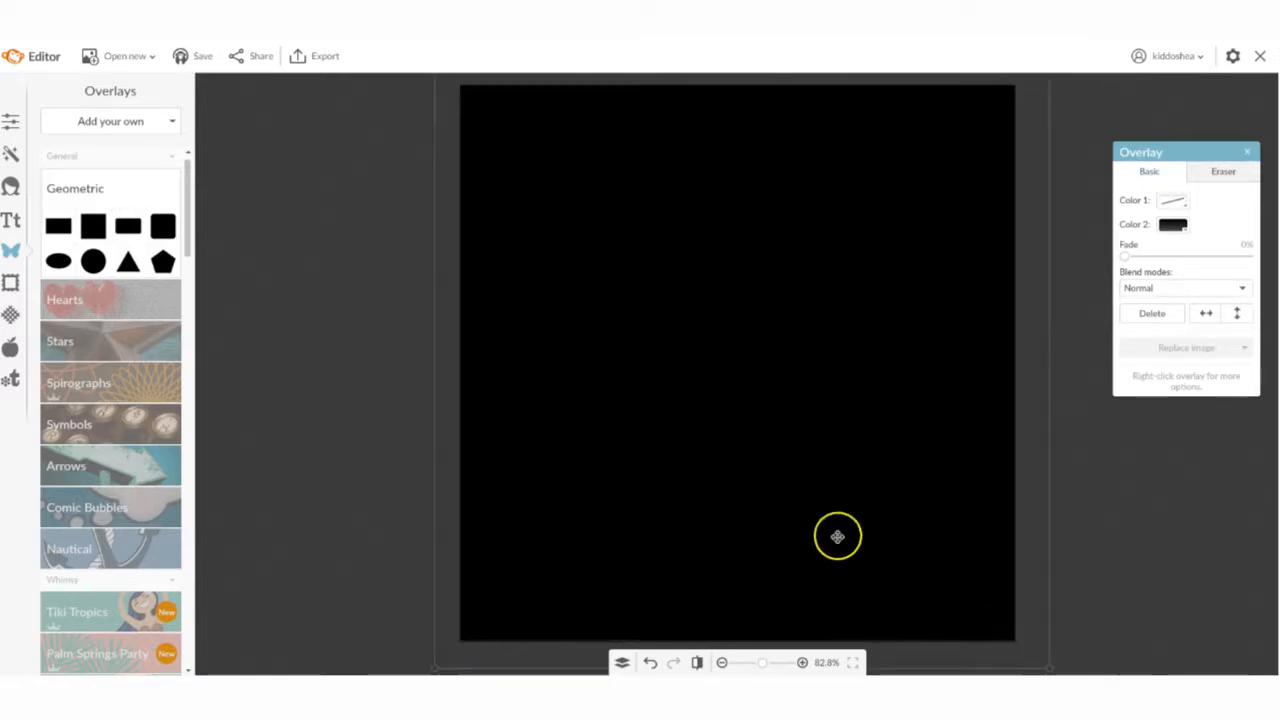
drag(837, 536, 833, 540)
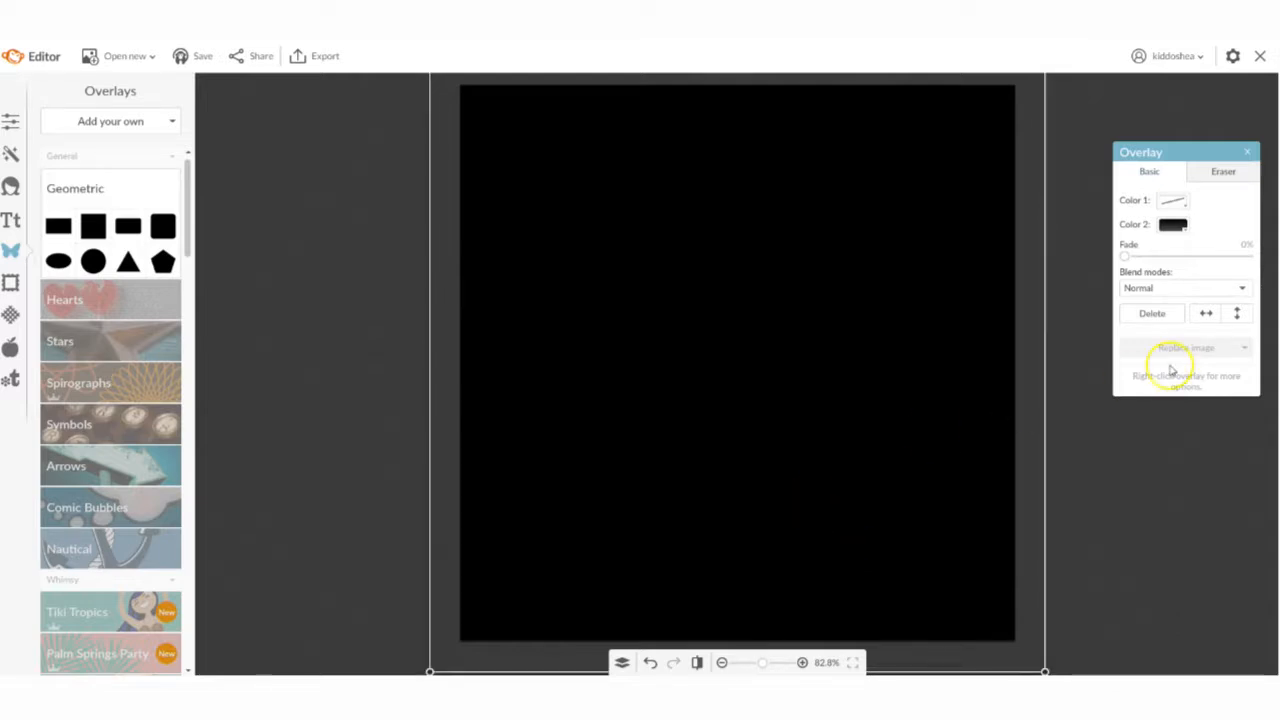
Color the square overlay dark blue (001c55) and set its fade to 66%
click(1176, 227)
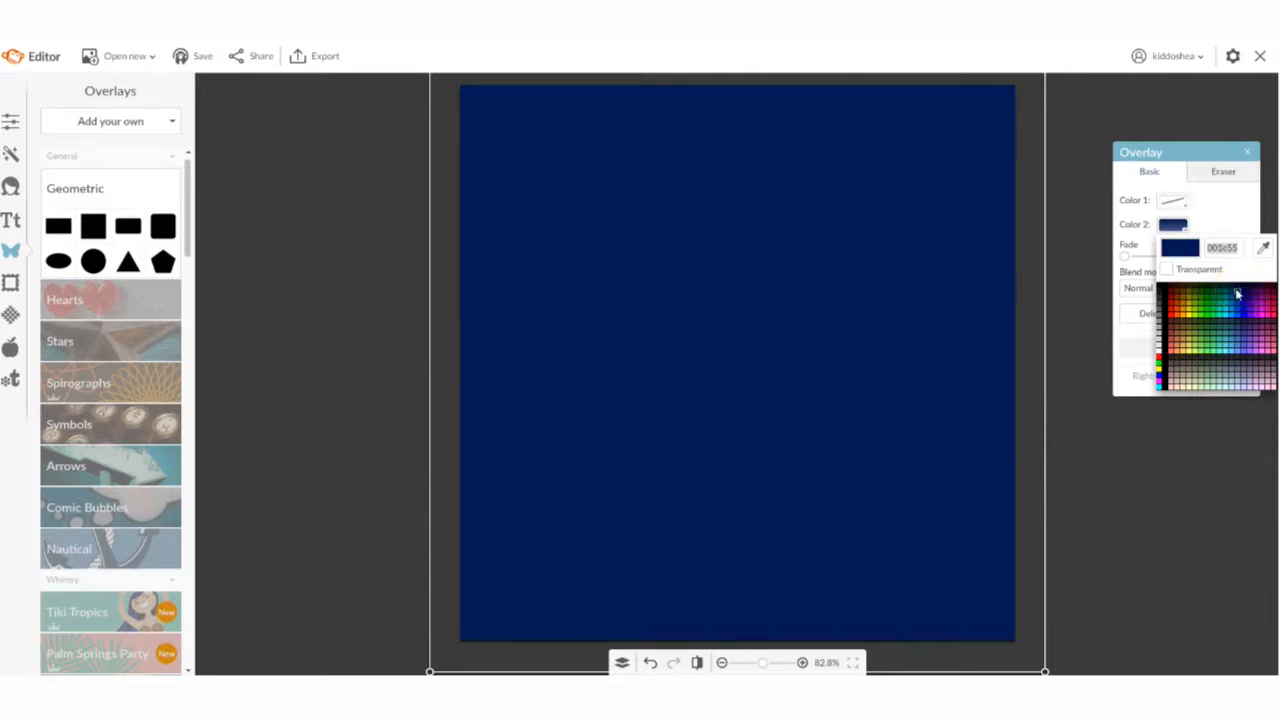
click(1237, 293)
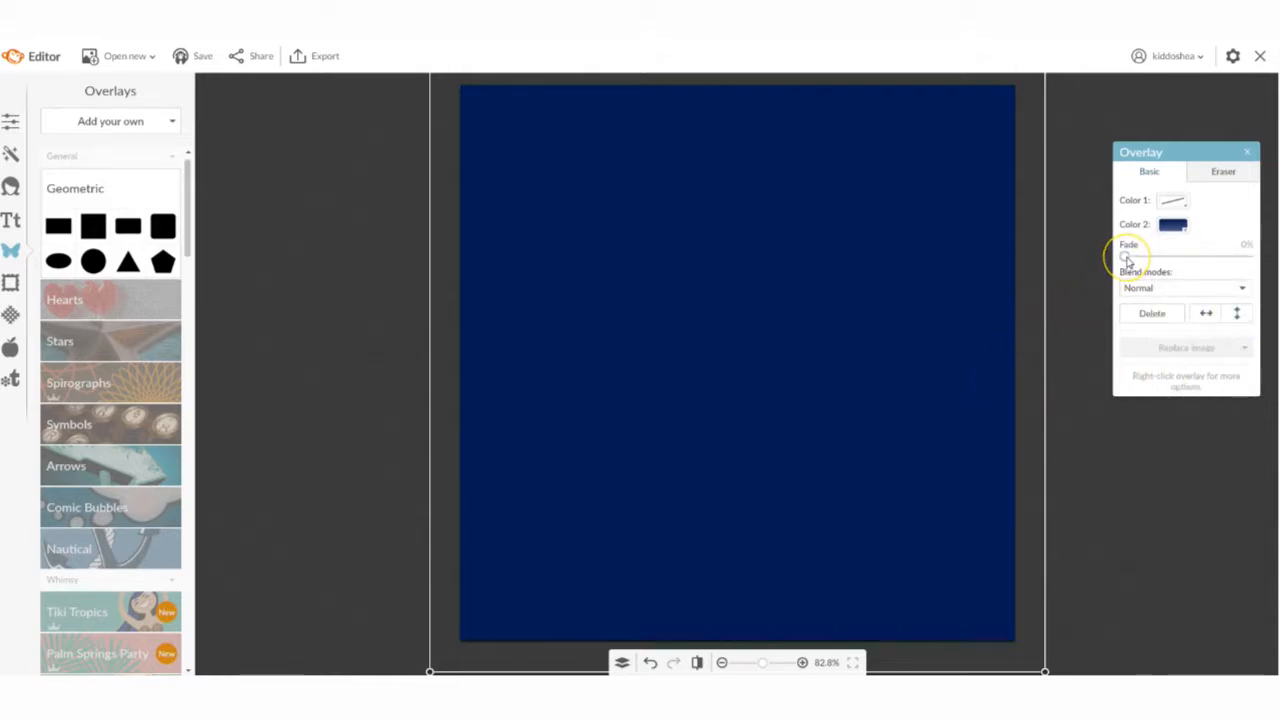
drag(1128, 257, 1195, 258)
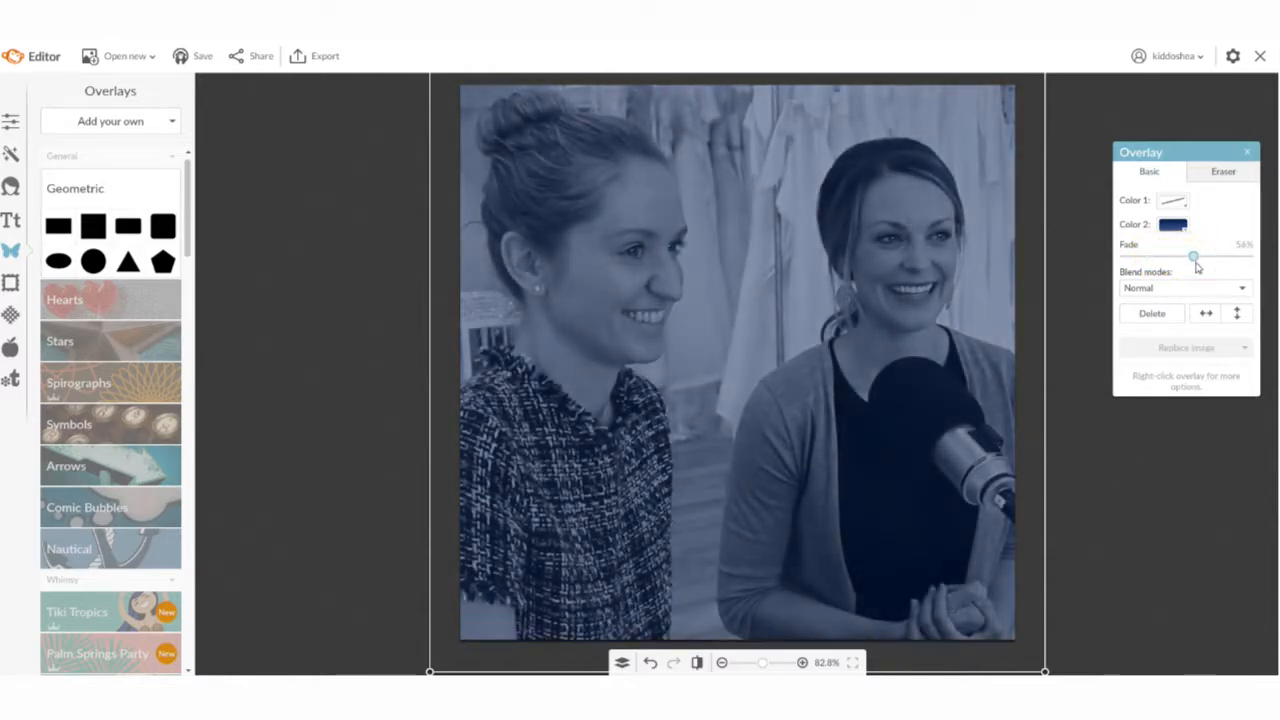
drag(1191, 258, 1213, 262)
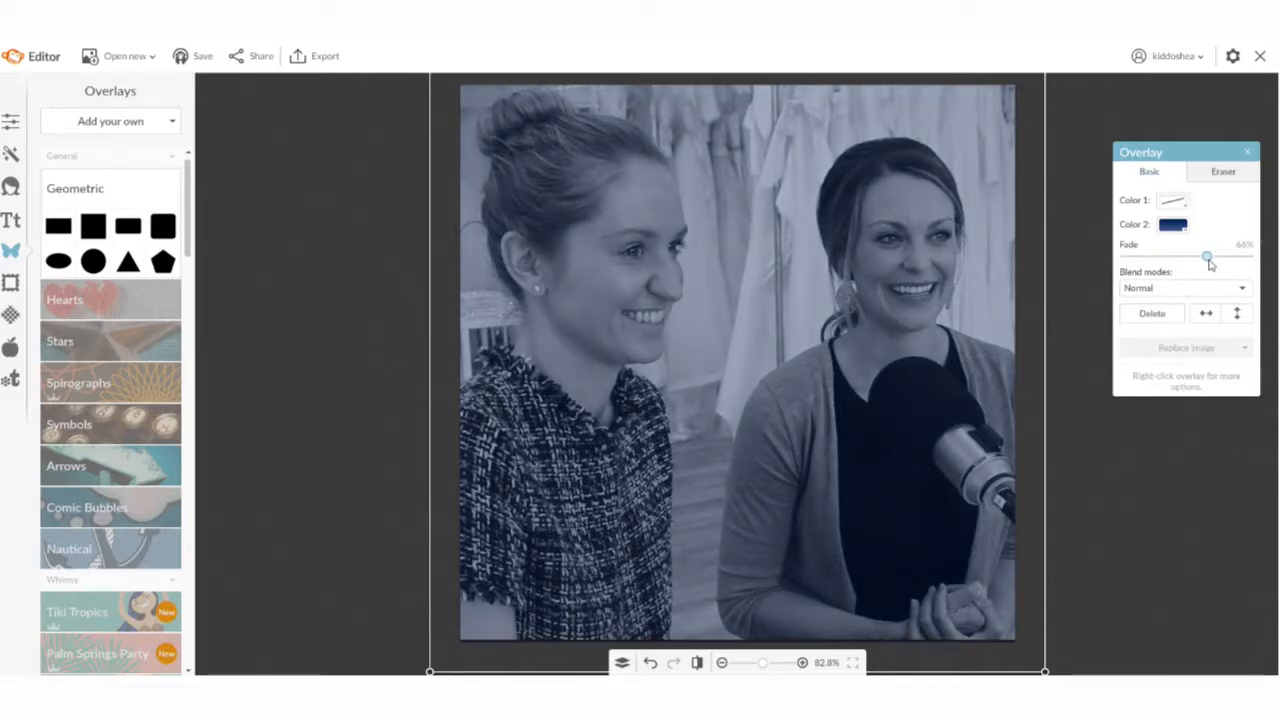
click(1207, 460)
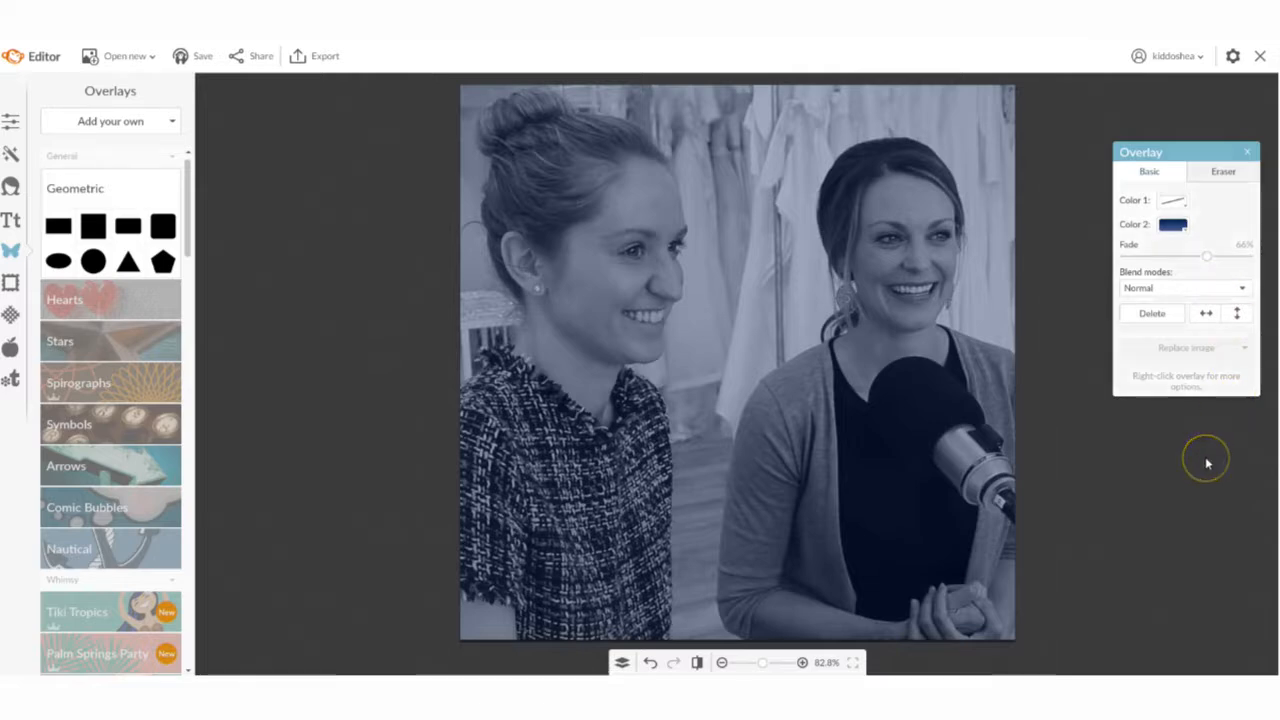
Switch to Notepad, copy the selected quote about obsession, and return to the PicMonkey editor
key(alt+Tab)
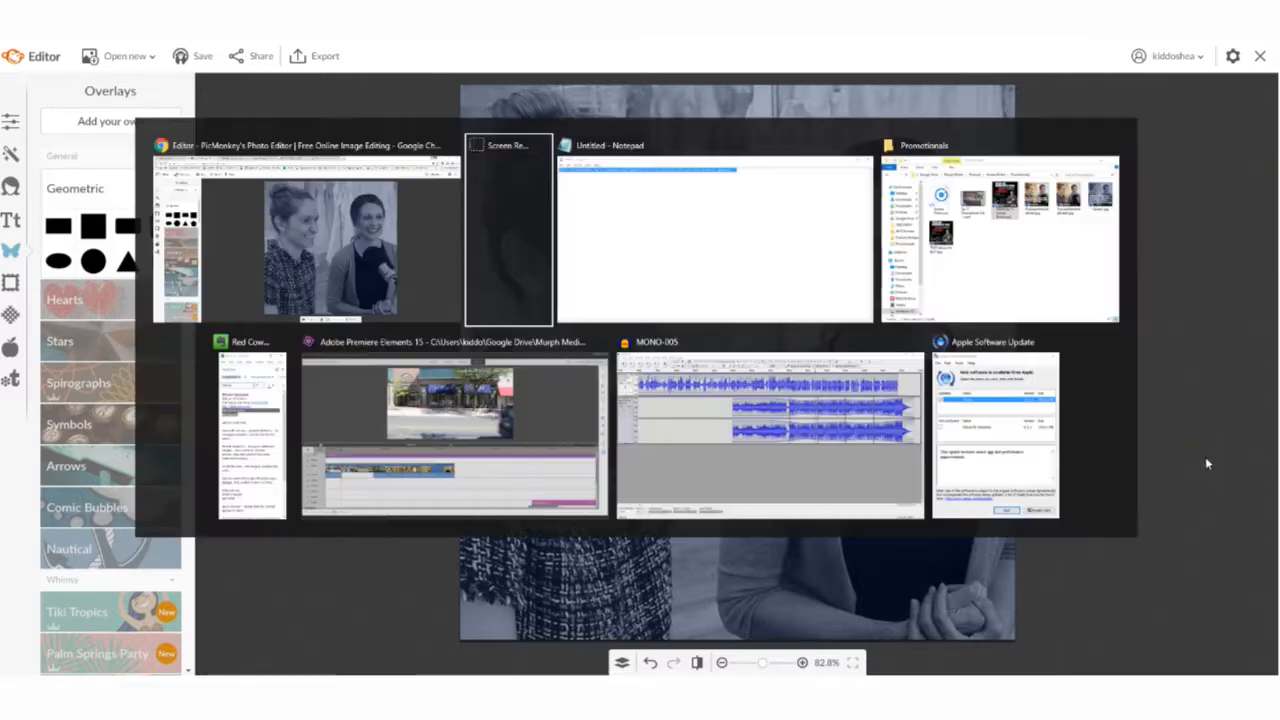
key(Tab)
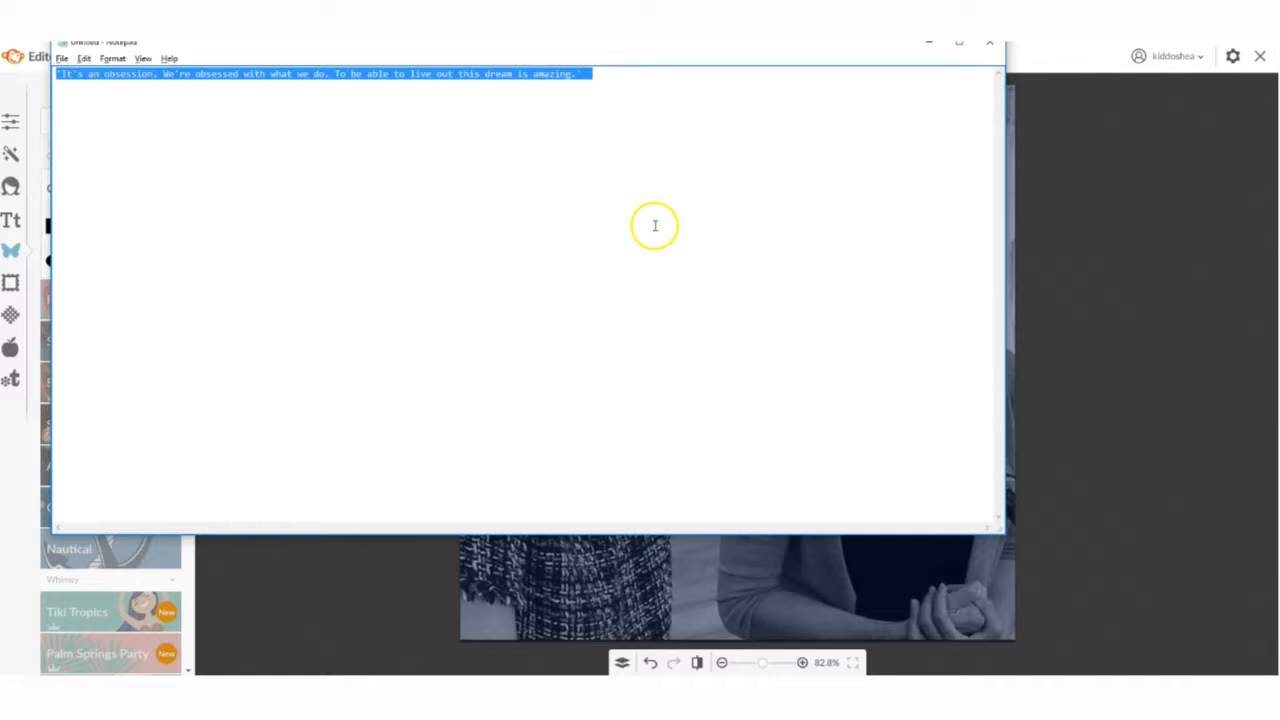
key(alt+Tab)
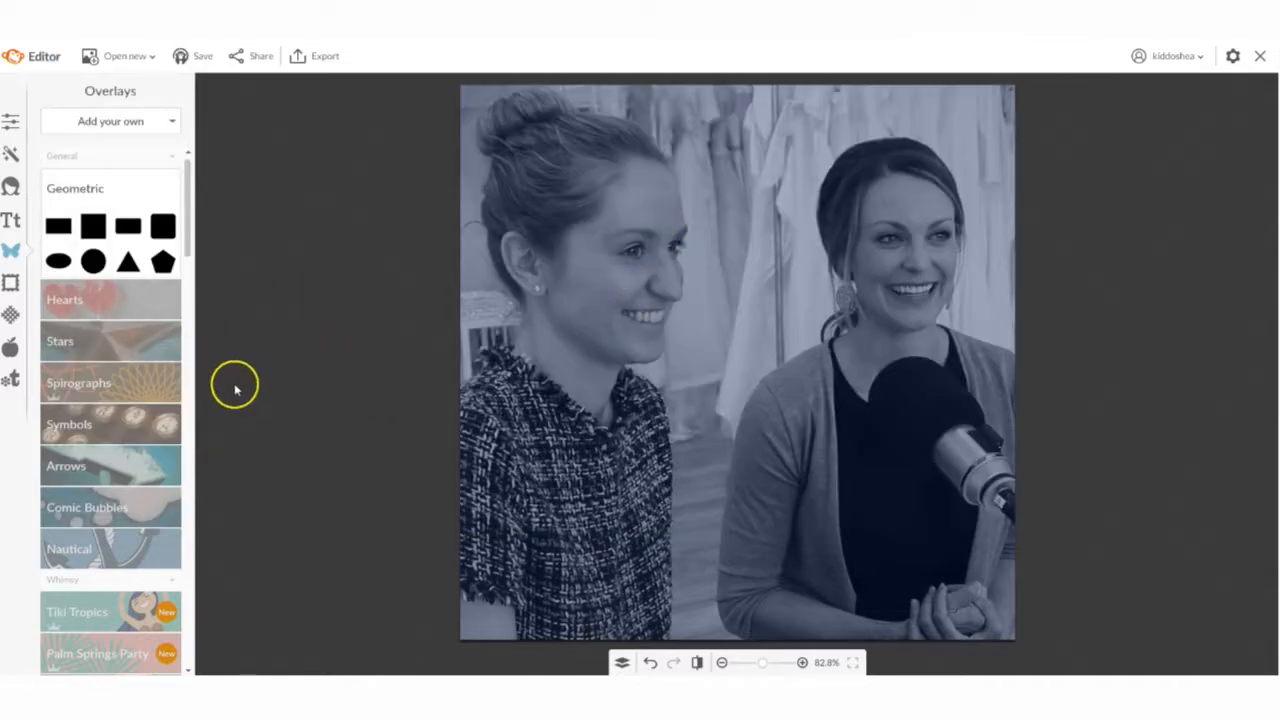
Add the text "'It's an obsession. We're obsessed with what we do. To be able to live out this dream is amazing.'" to the photo
click(10, 221)
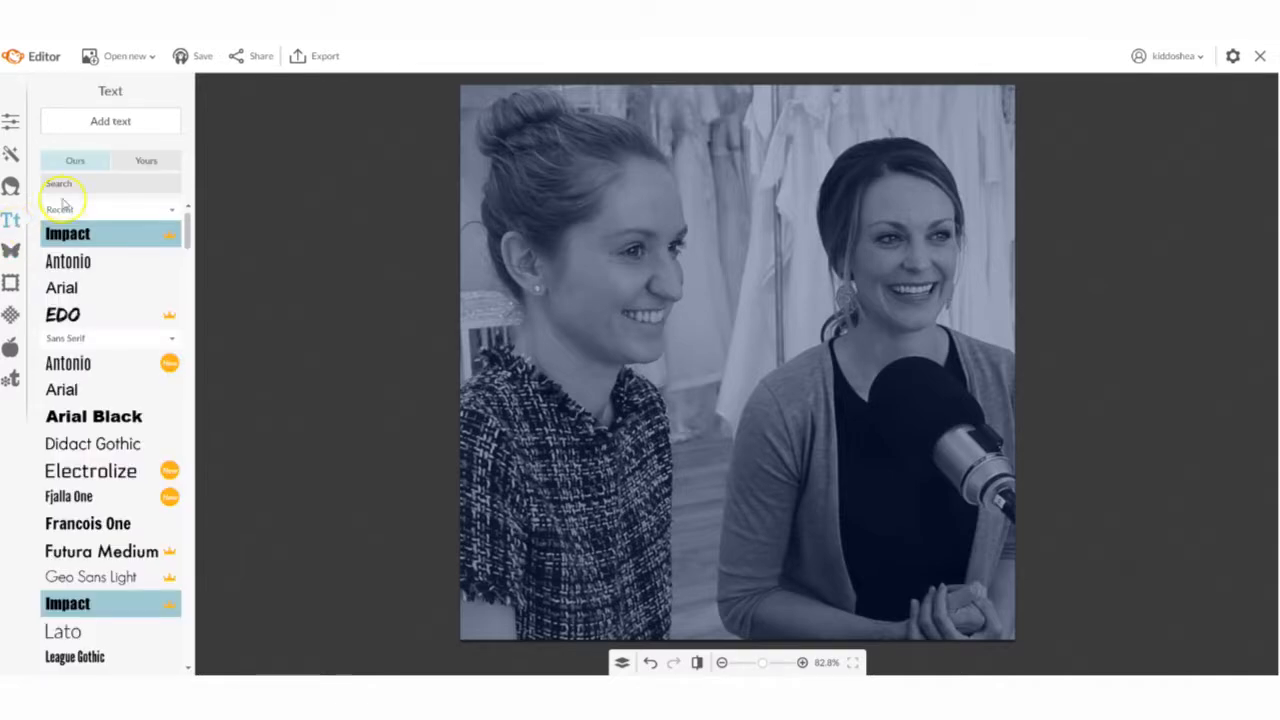
click(128, 125)
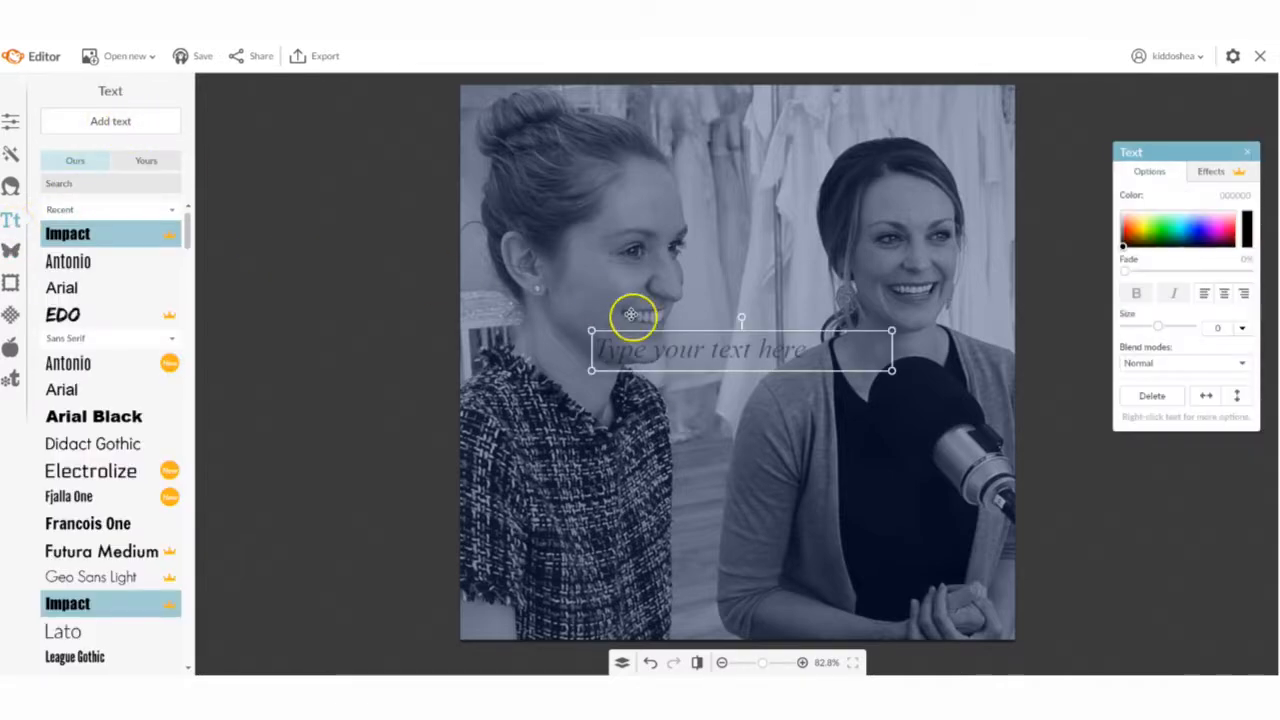
click(774, 365)
text('It's an obsession. We're obsessed with what we do. To be able to live out this dream is amazing.')
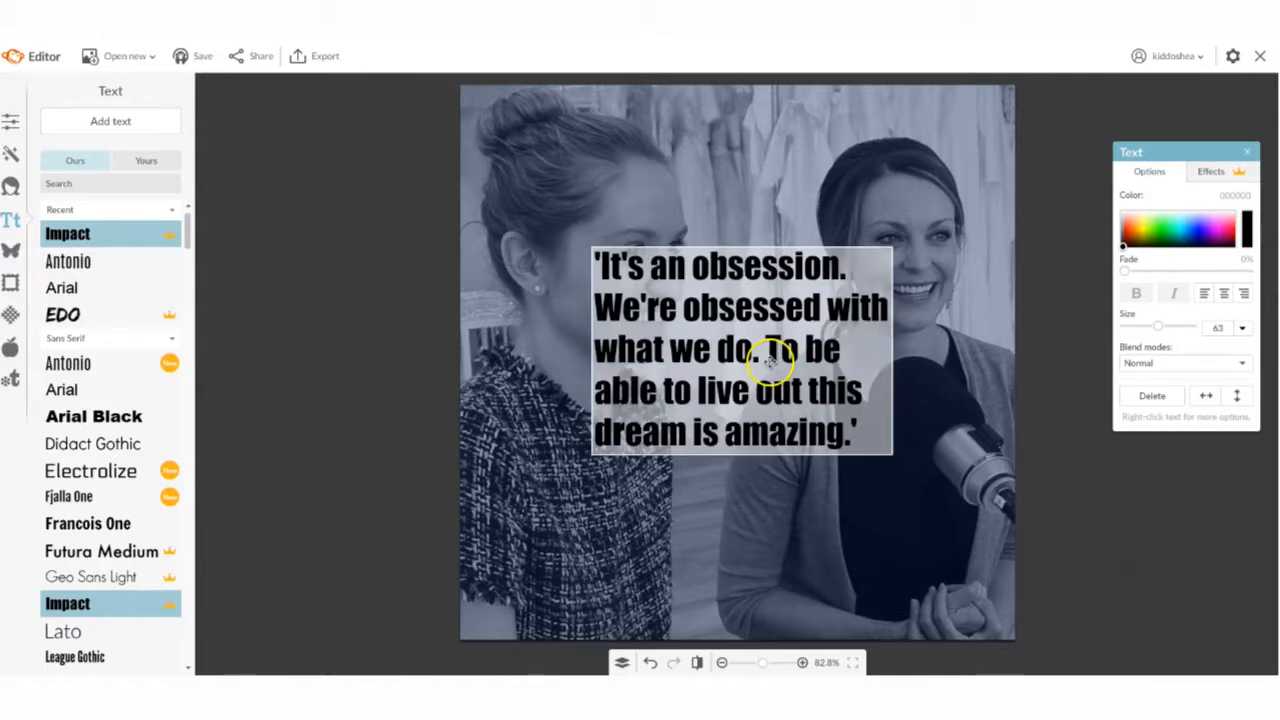
click(971, 351)
Move the quote down toward the photo's left edge and recolor all of its text white
drag(737, 376, 629, 425)
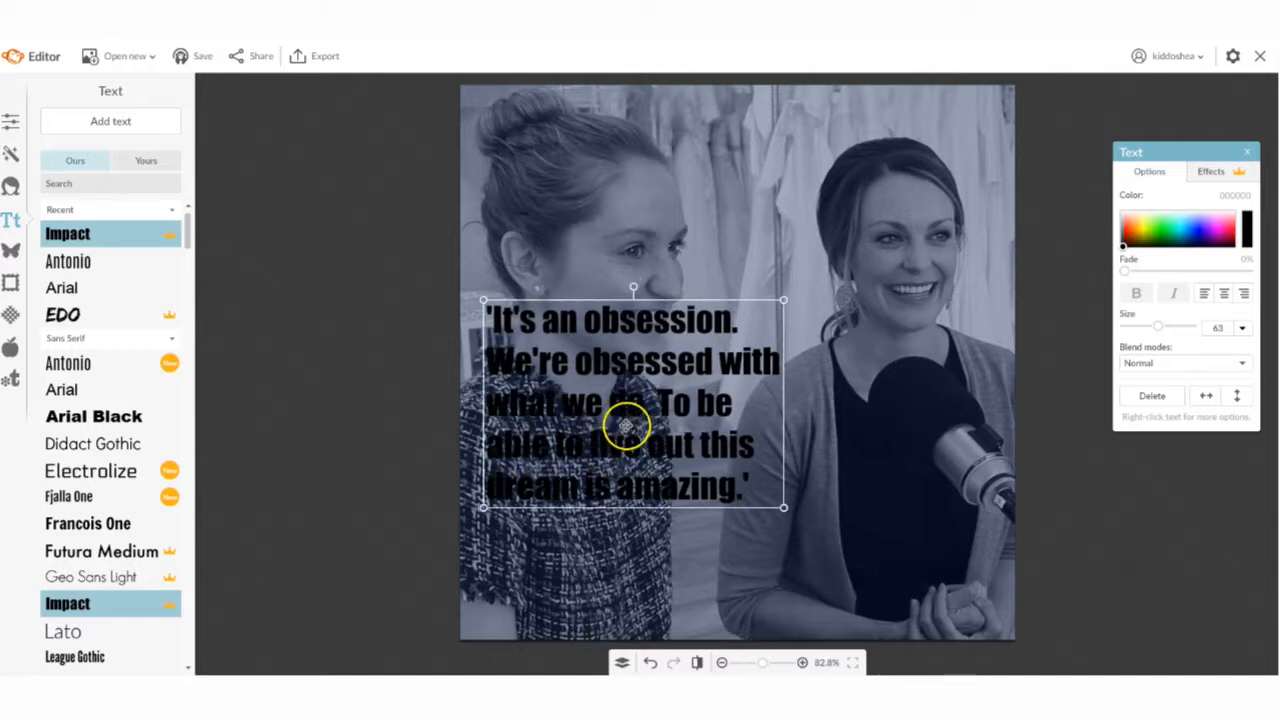
click(629, 425)
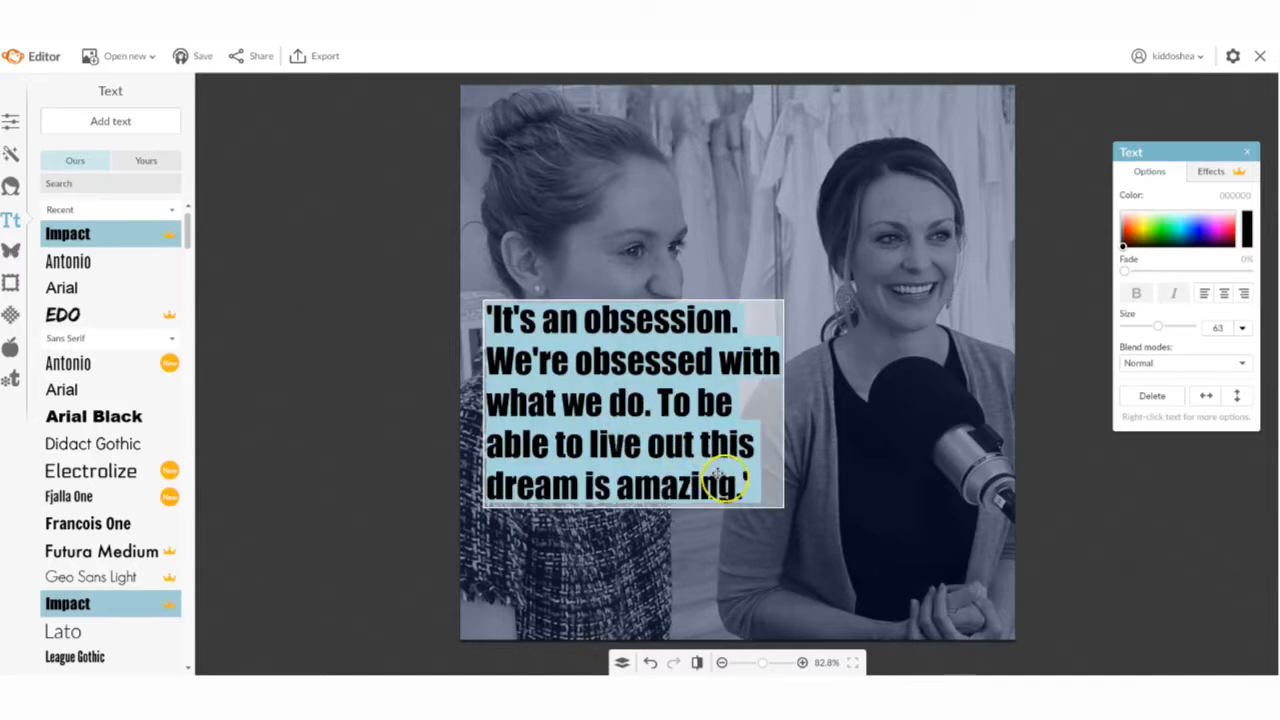
click(778, 429)
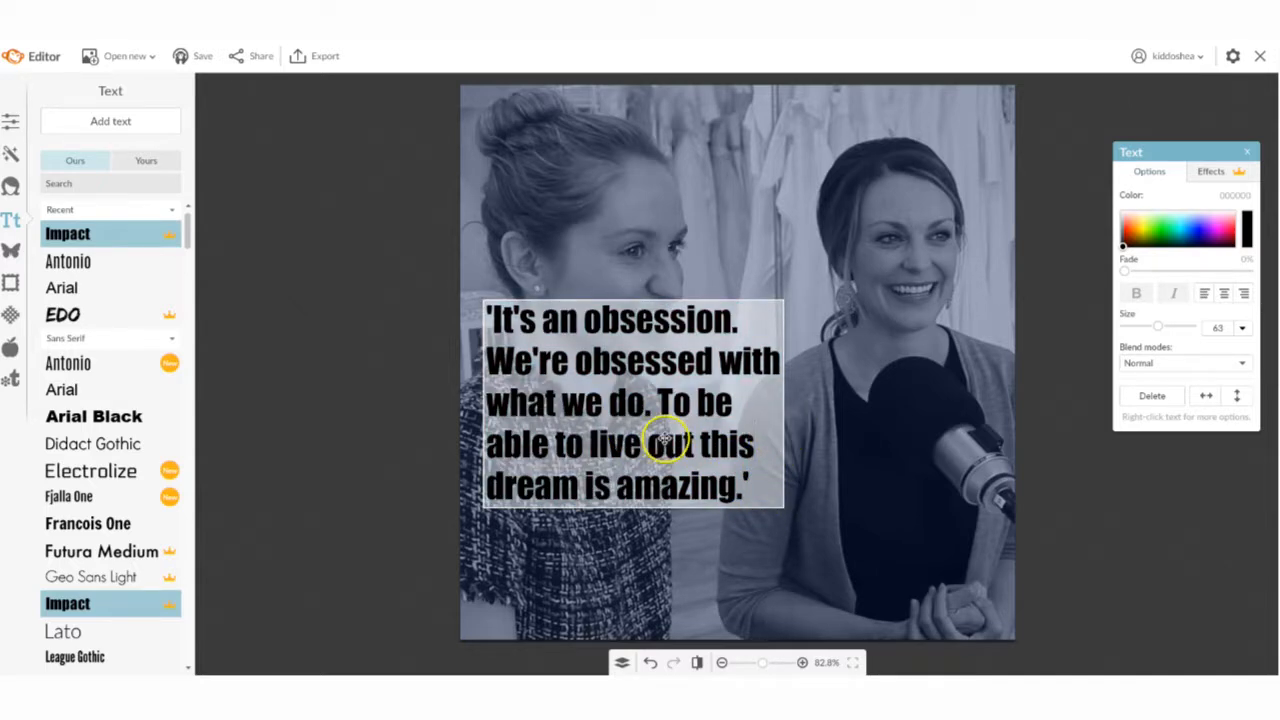
drag(757, 486, 466, 323)
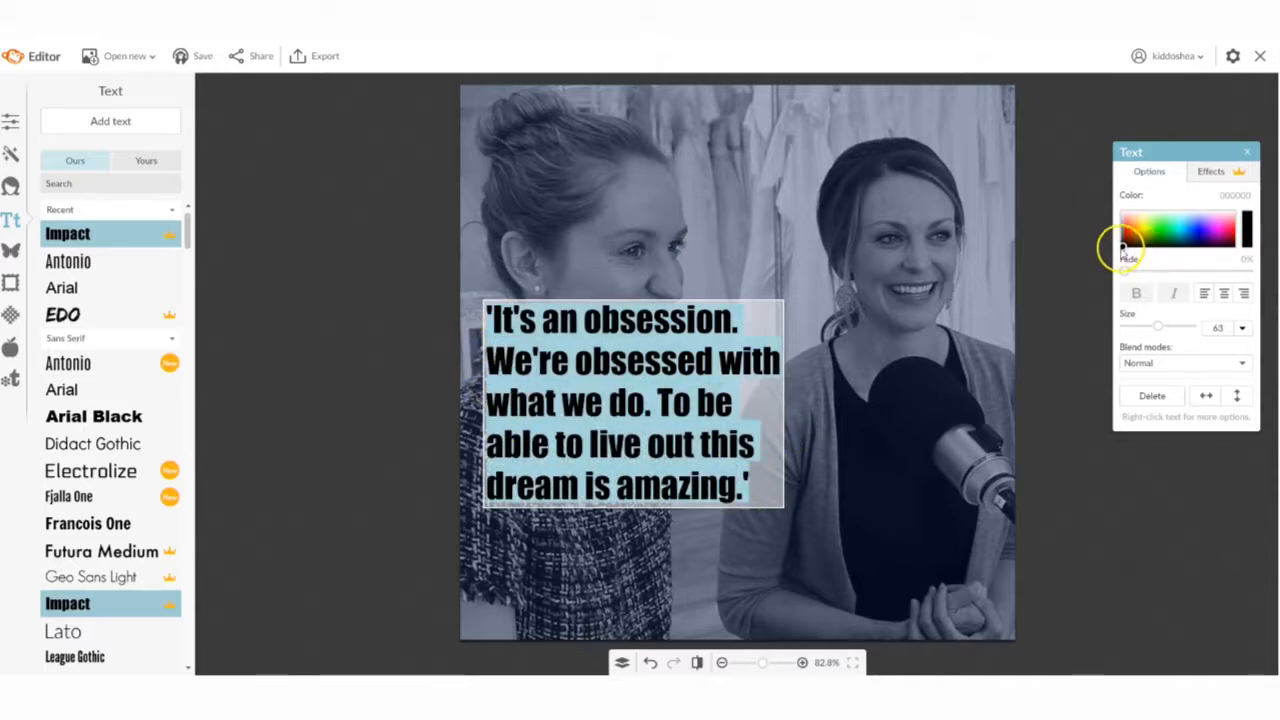
drag(1123, 249, 1160, 211)
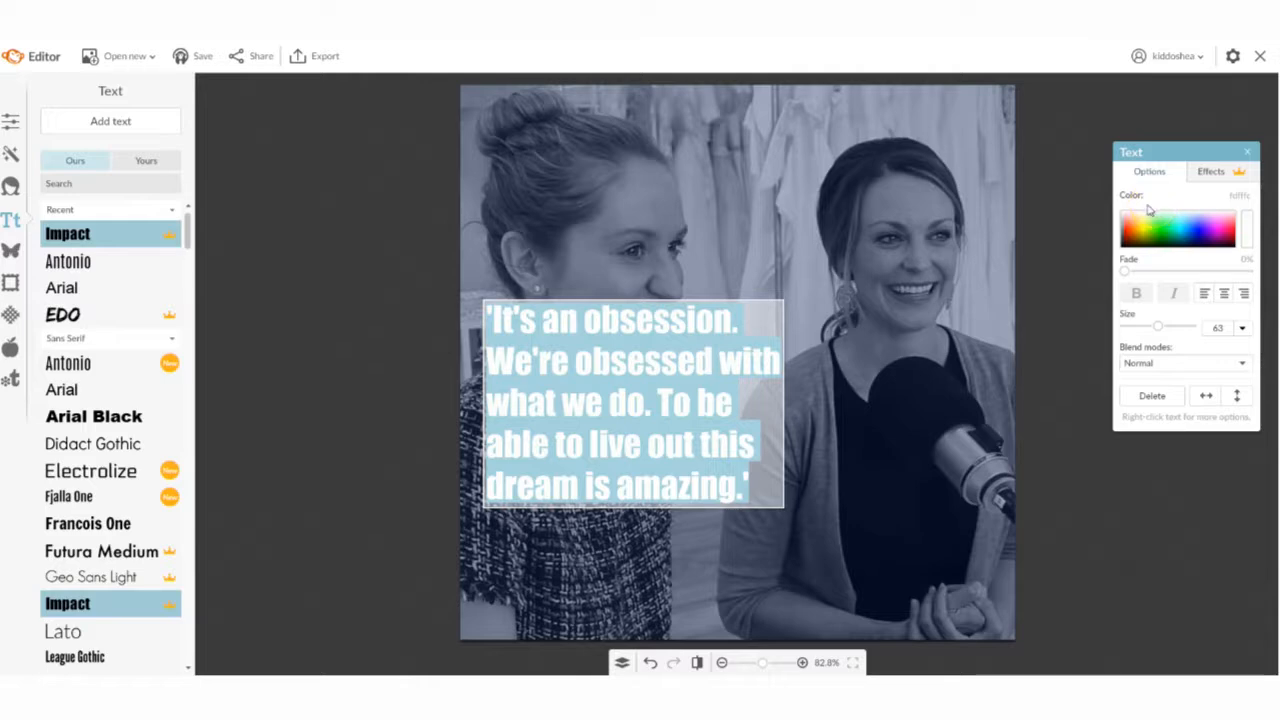
click(1034, 380)
Widen the quote's text box to nearly the photo's full width and place it across the lower half
click(720, 445)
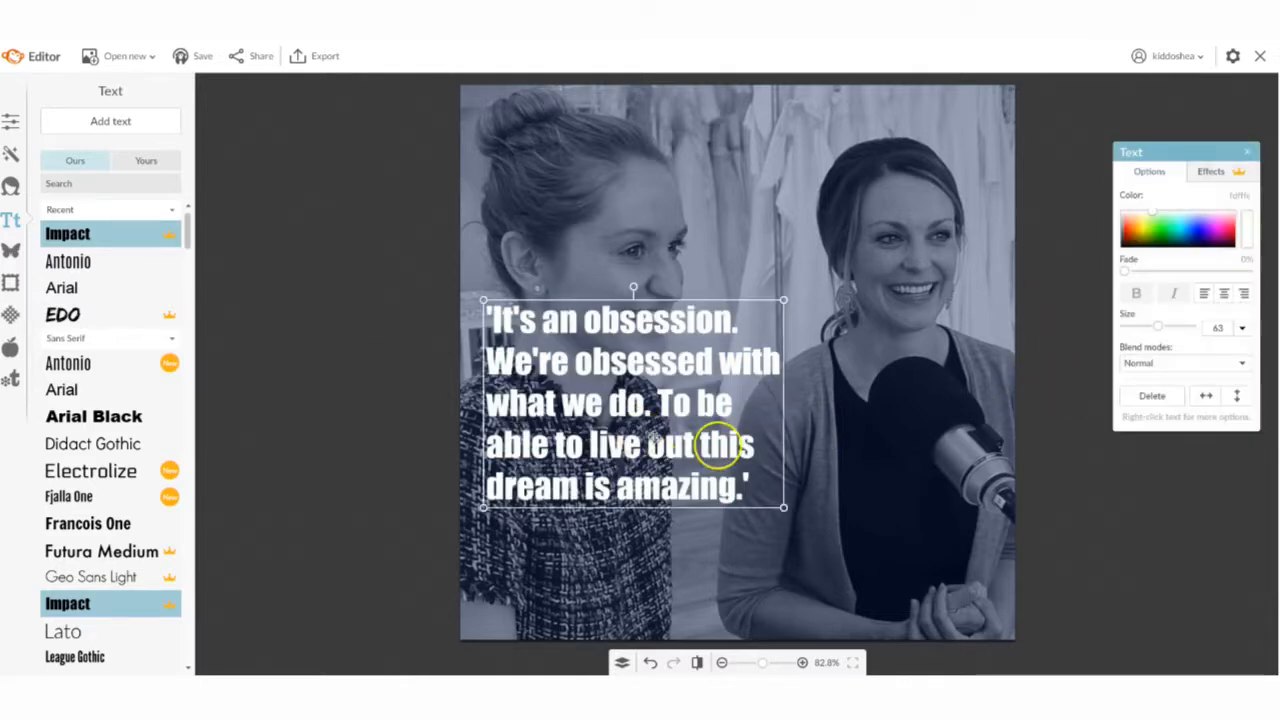
drag(781, 446, 980, 437)
drag(834, 424, 840, 476)
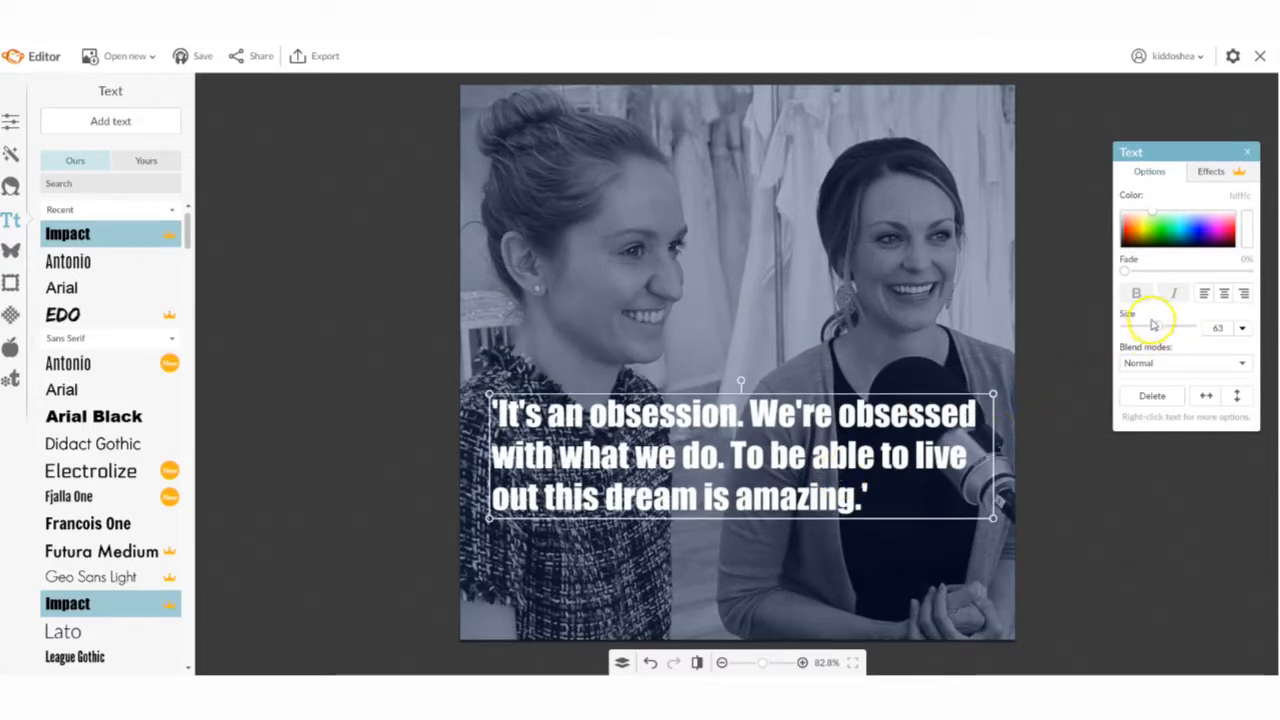
Set the quote's text size to 70 and reposition it across the lower part of the photo, below the faces
drag(1157, 330, 1166, 331)
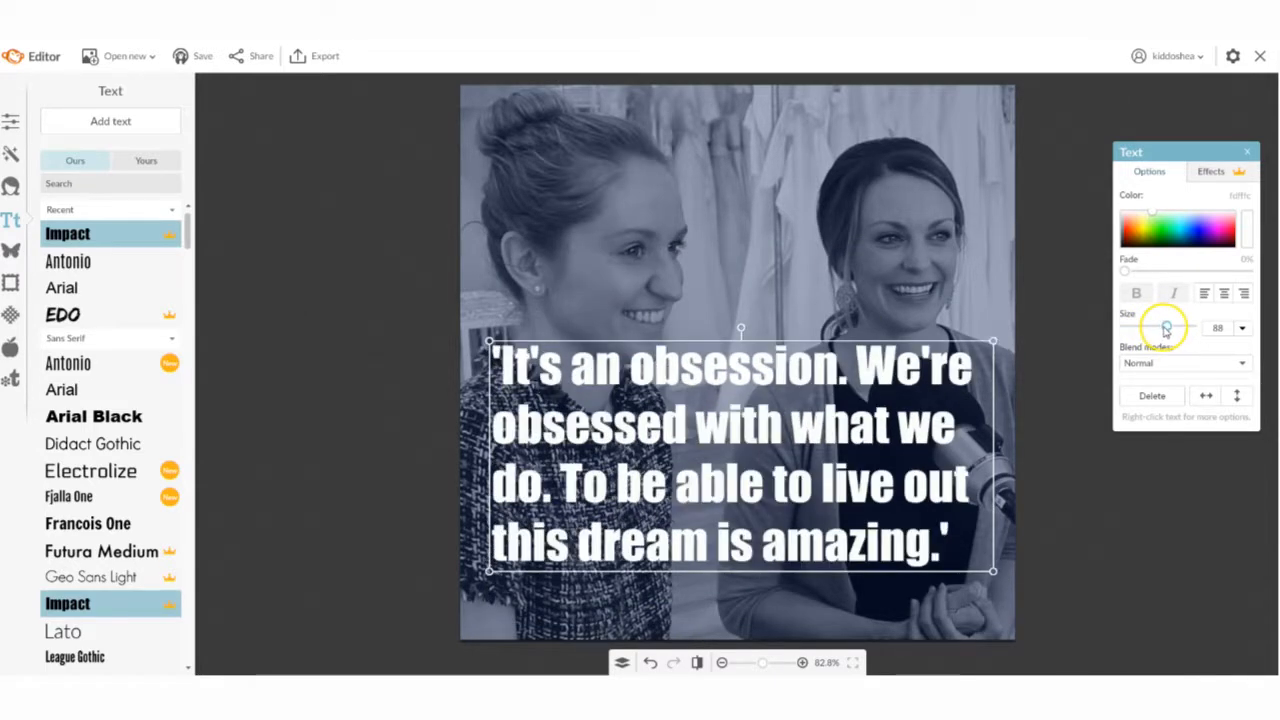
drag(767, 460, 761, 450)
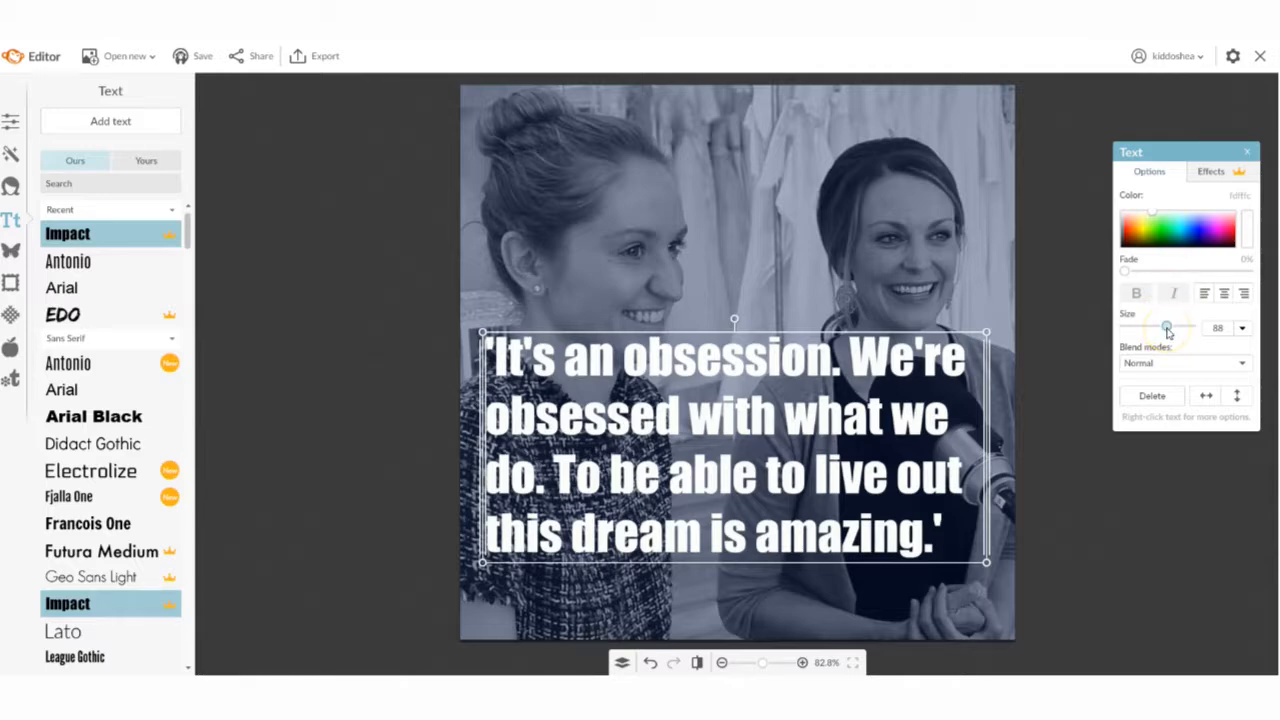
drag(1166, 331, 1163, 334)
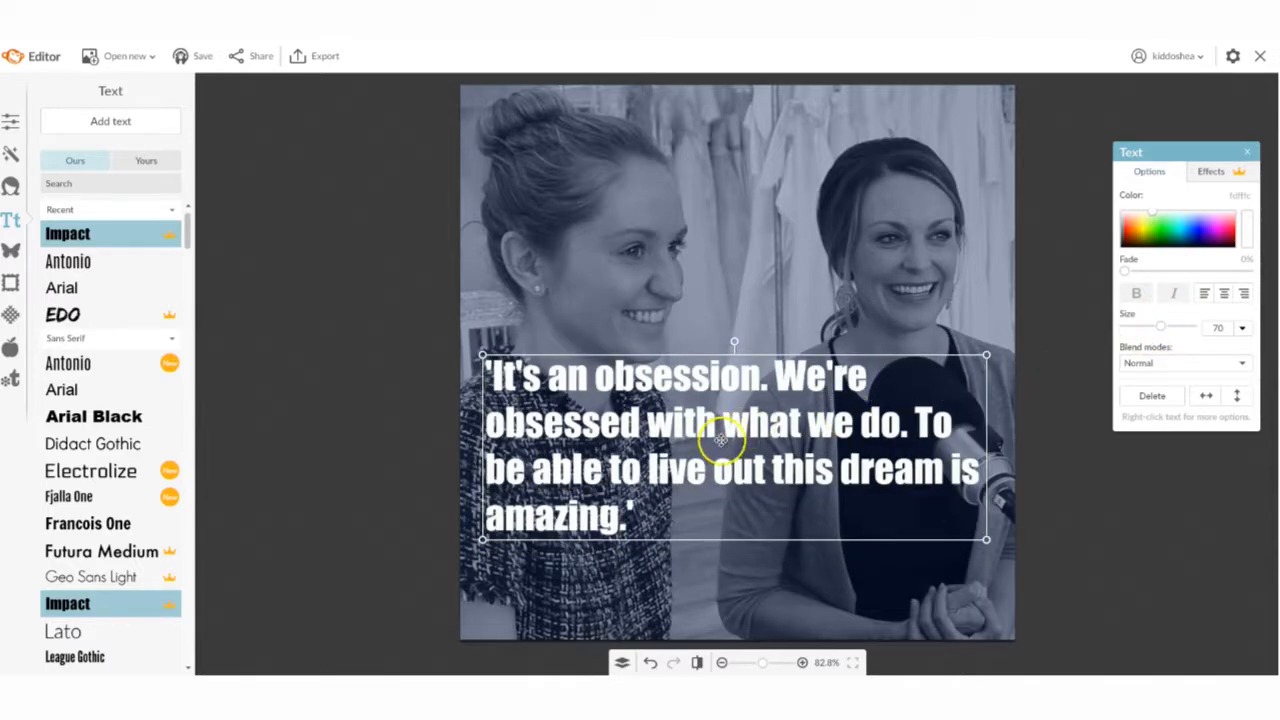
mouse_move(723, 443)
mouse_down()
mouse_move(737, 437)
mouse_move(723, 454)
mouse_up()
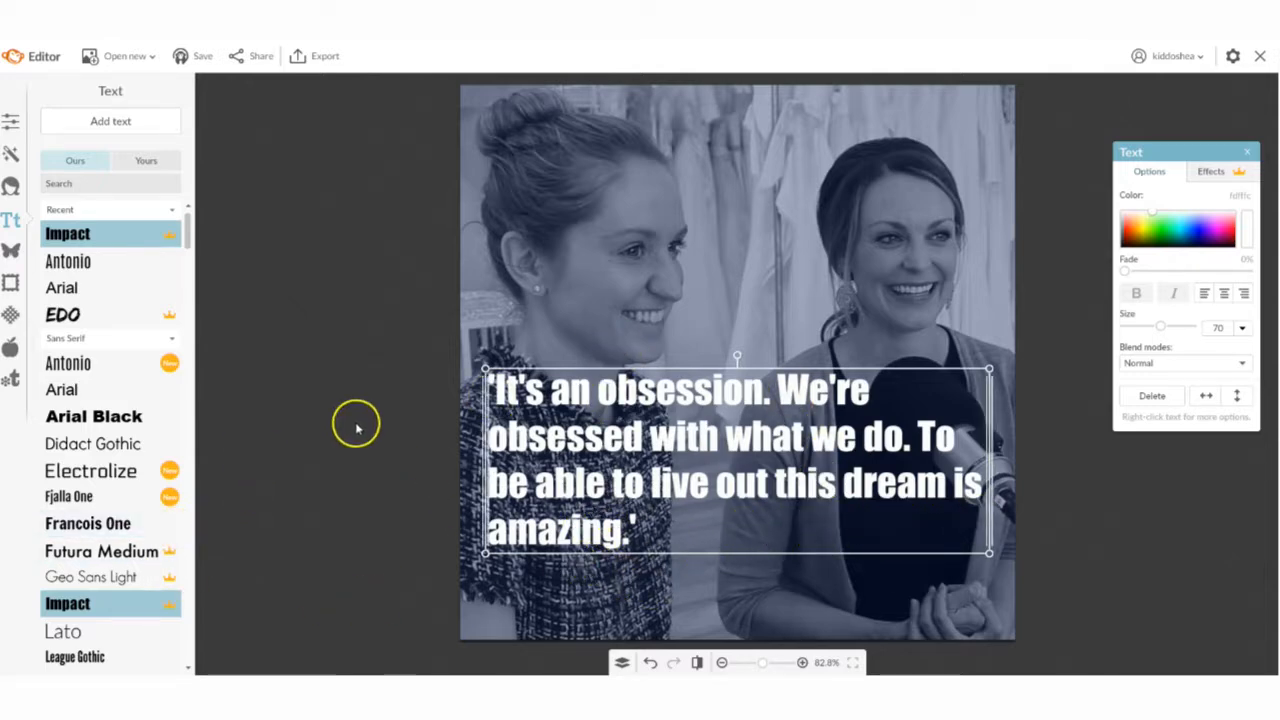
click(361, 425)
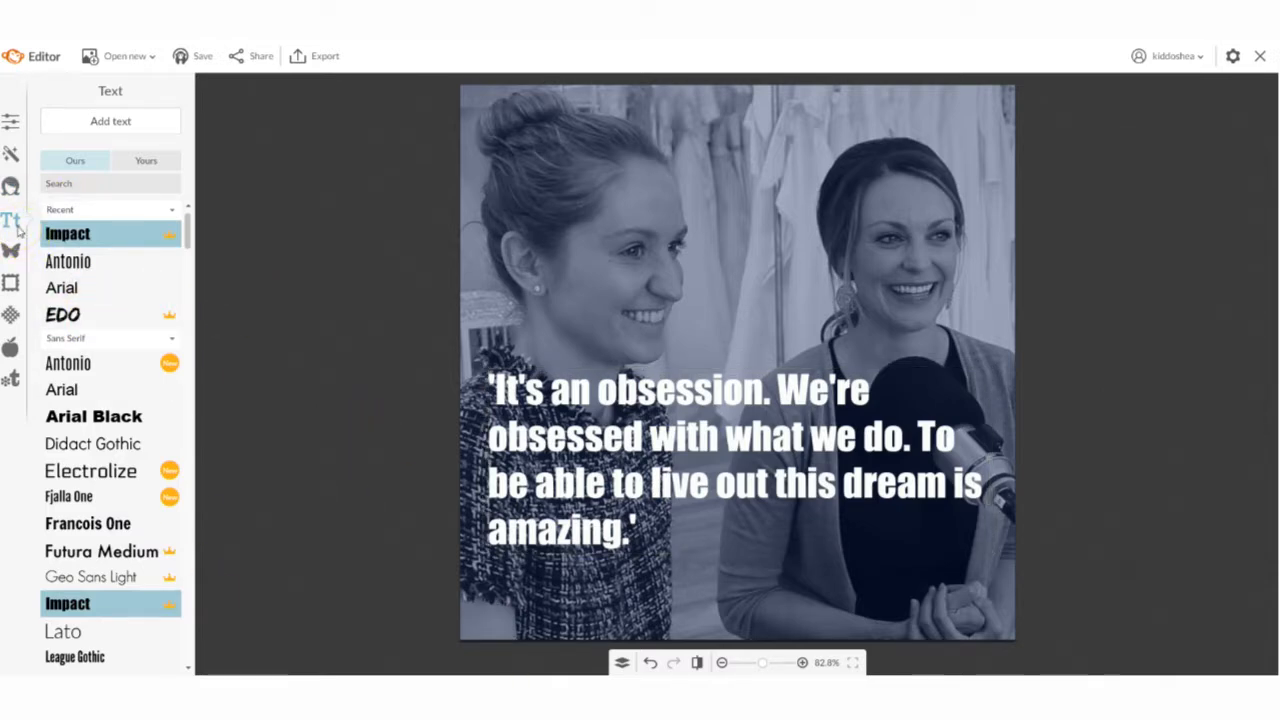
click(114, 123)
click(720, 307)
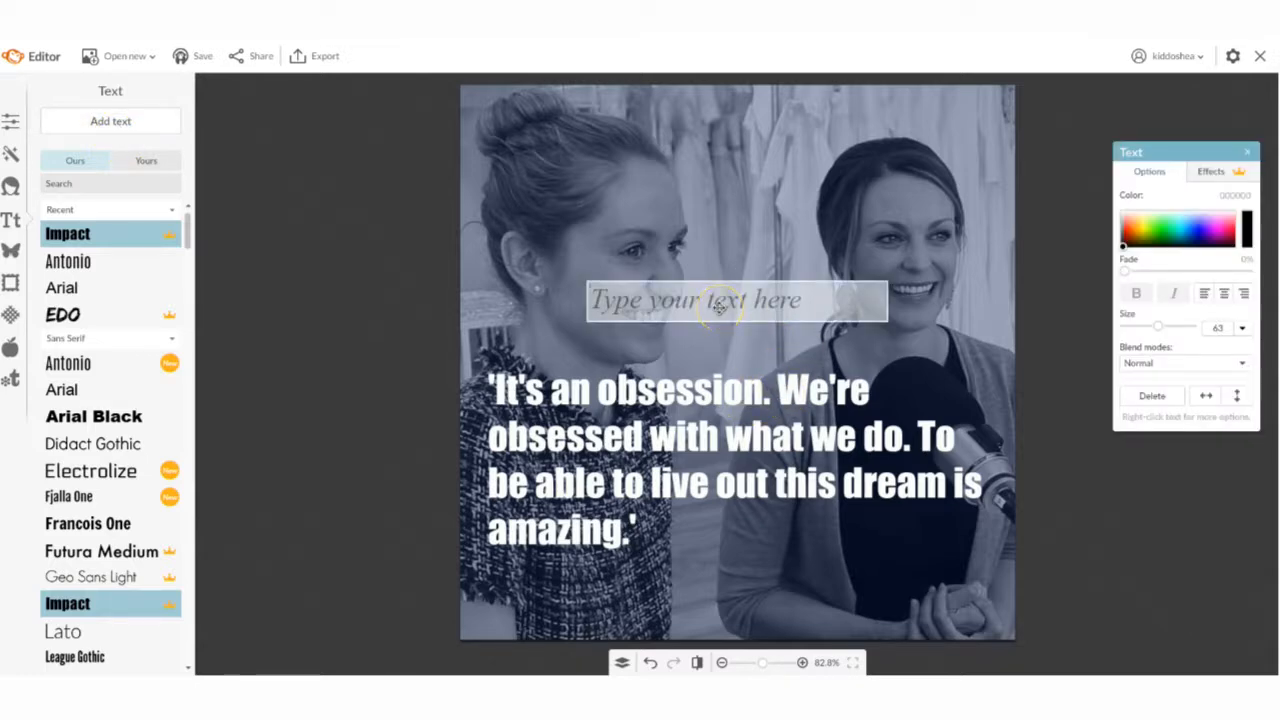
text(WWW)
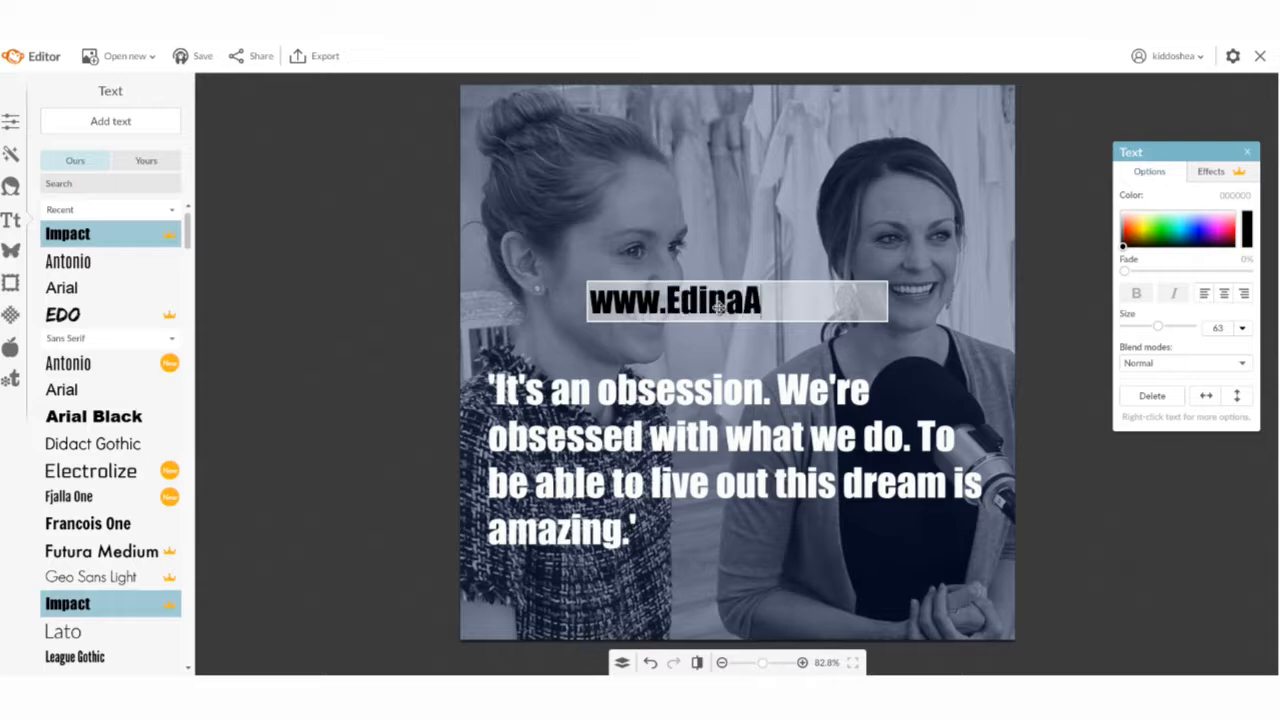
text(.EdinaAdviceGiver)
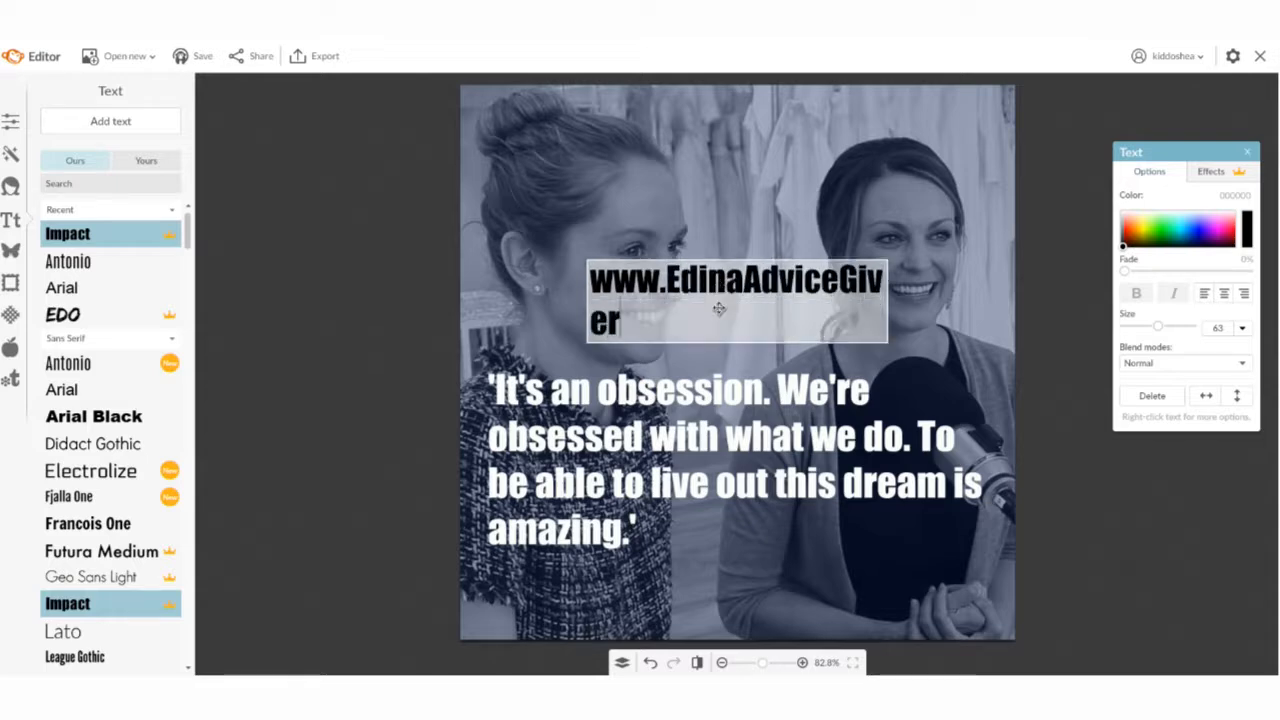
text(s.com)
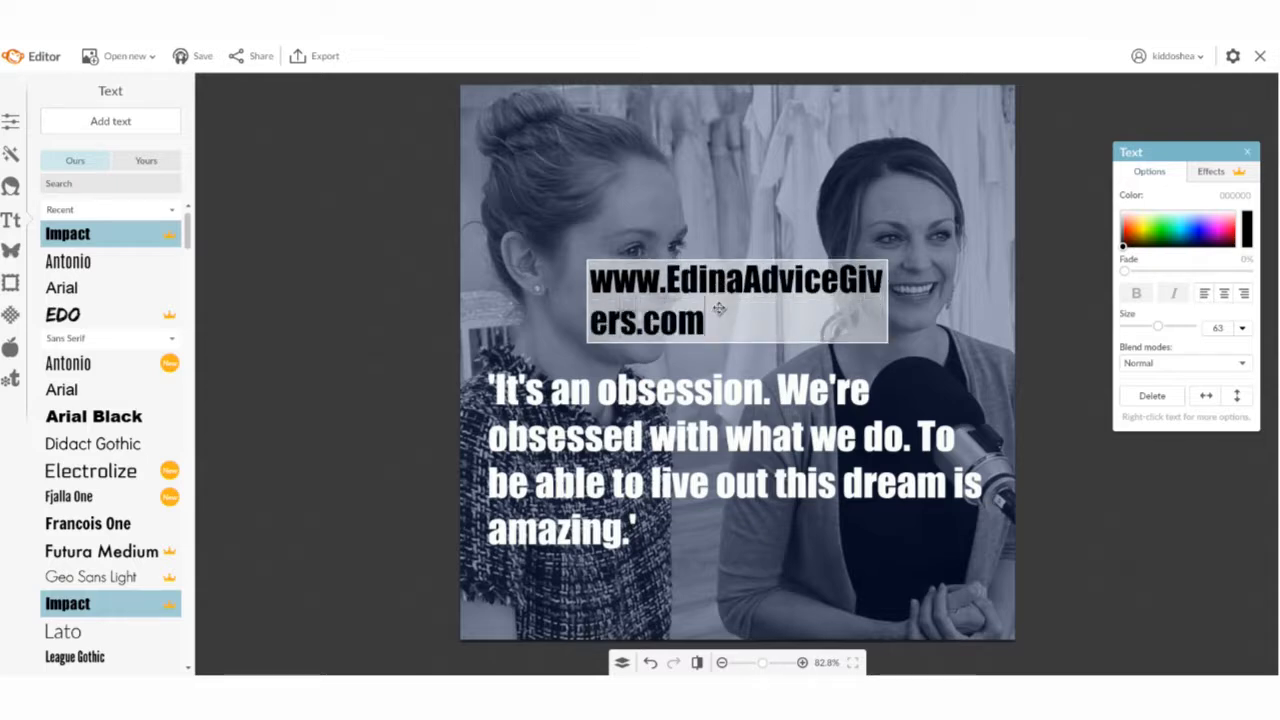
Recolor the whole web address white and give it the Drop Shadow effect
drag(713, 312, 541, 283)
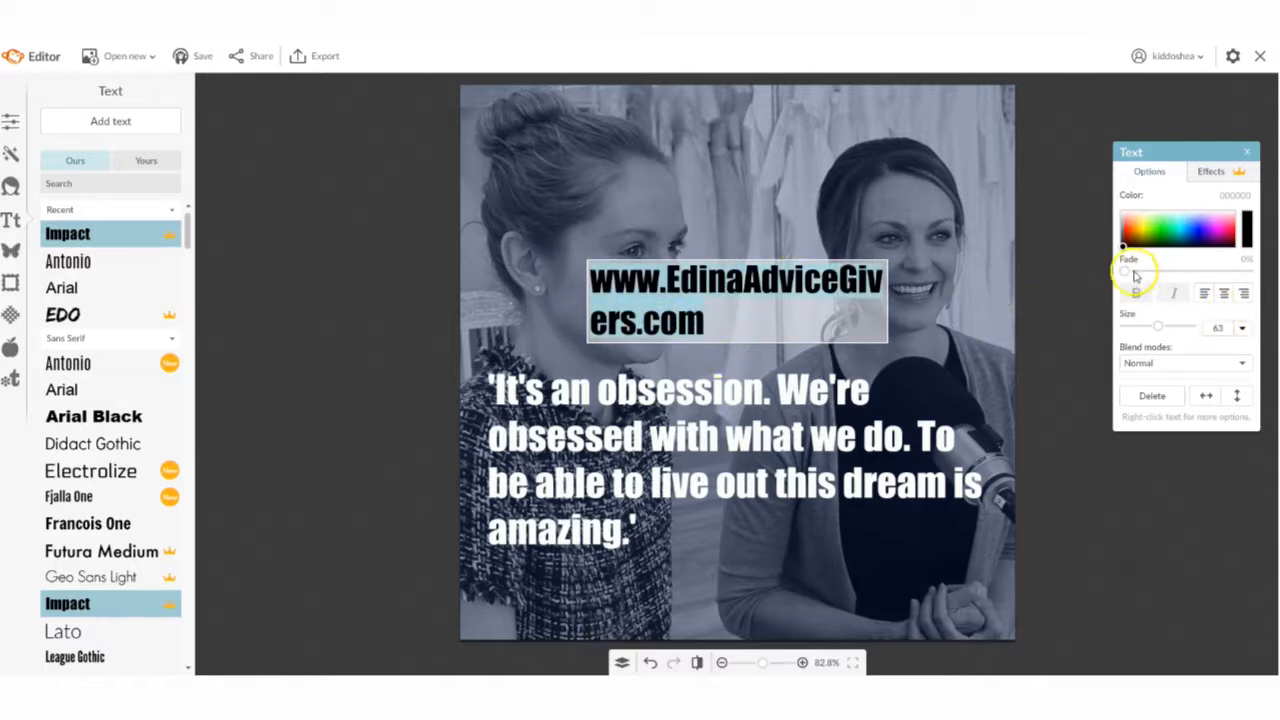
drag(1122, 248, 1148, 212)
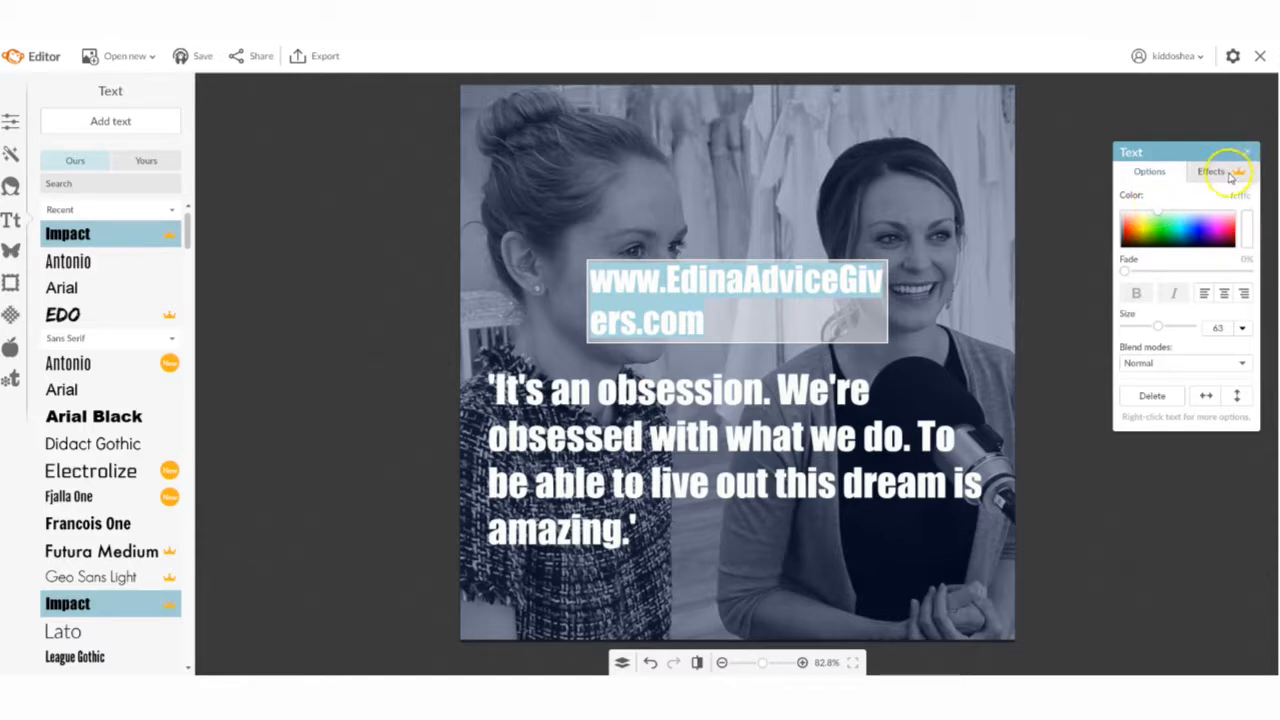
click(1230, 175)
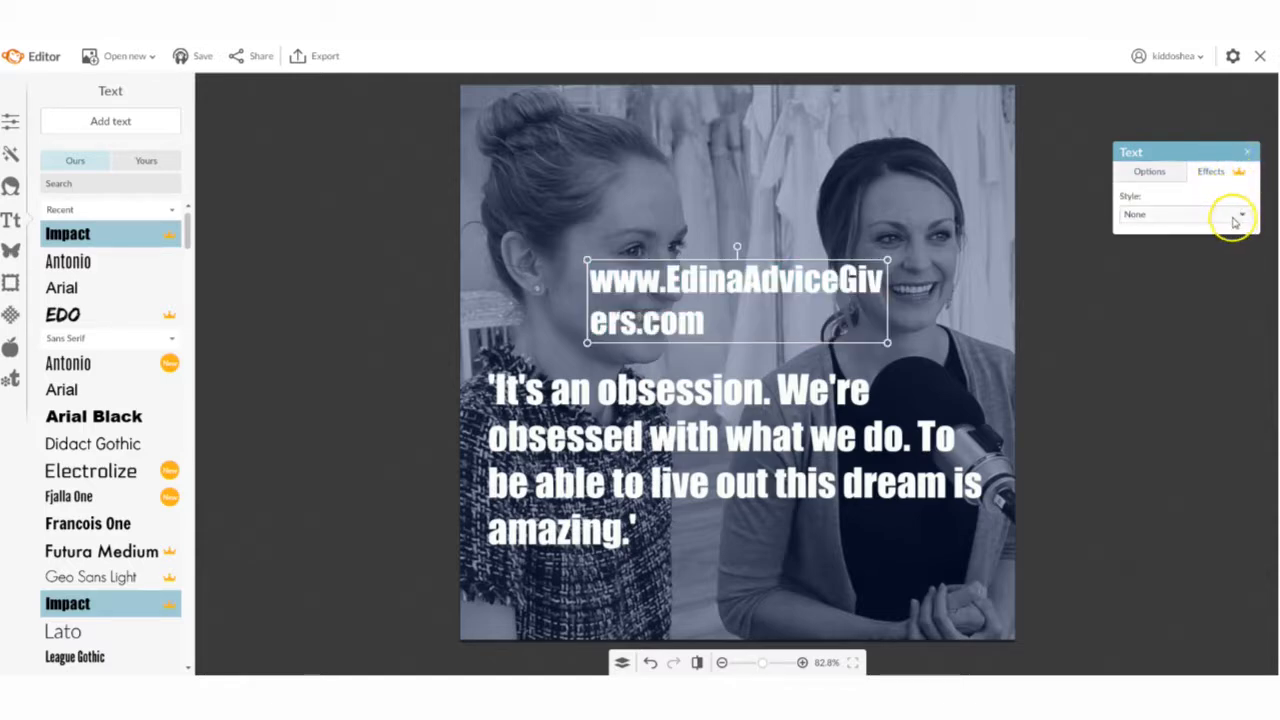
click(1237, 218)
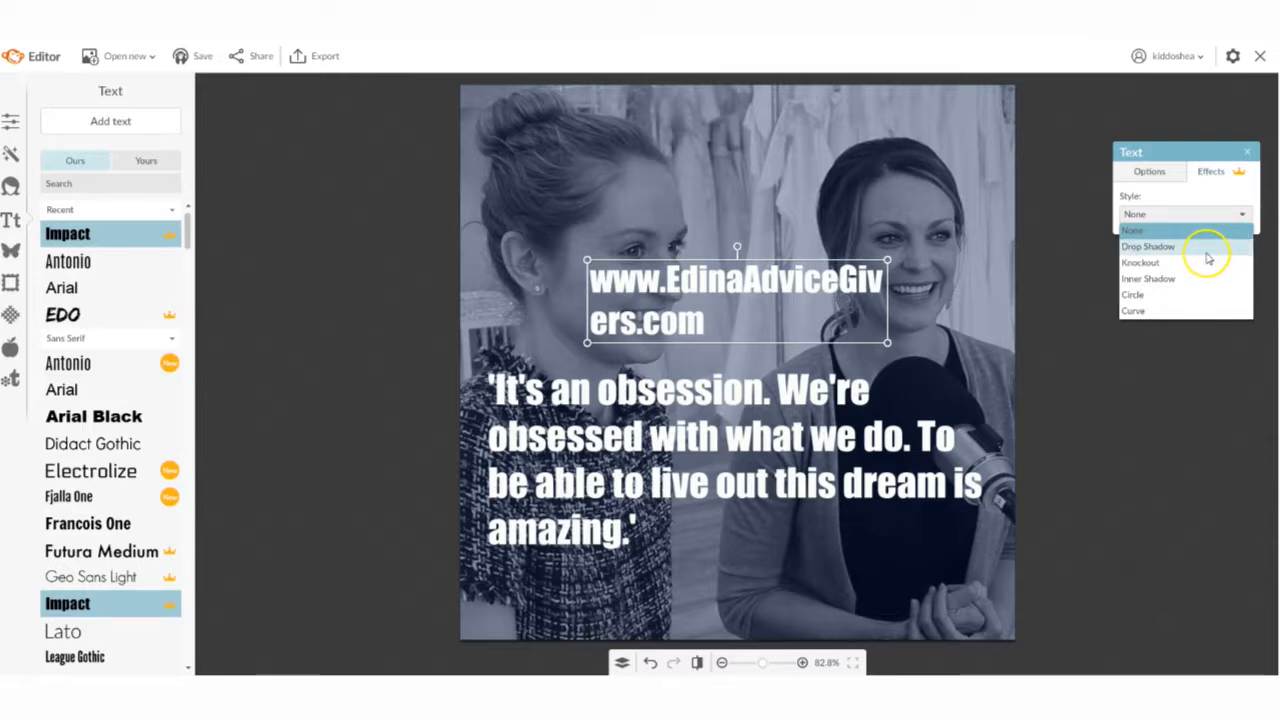
click(1208, 250)
click(922, 320)
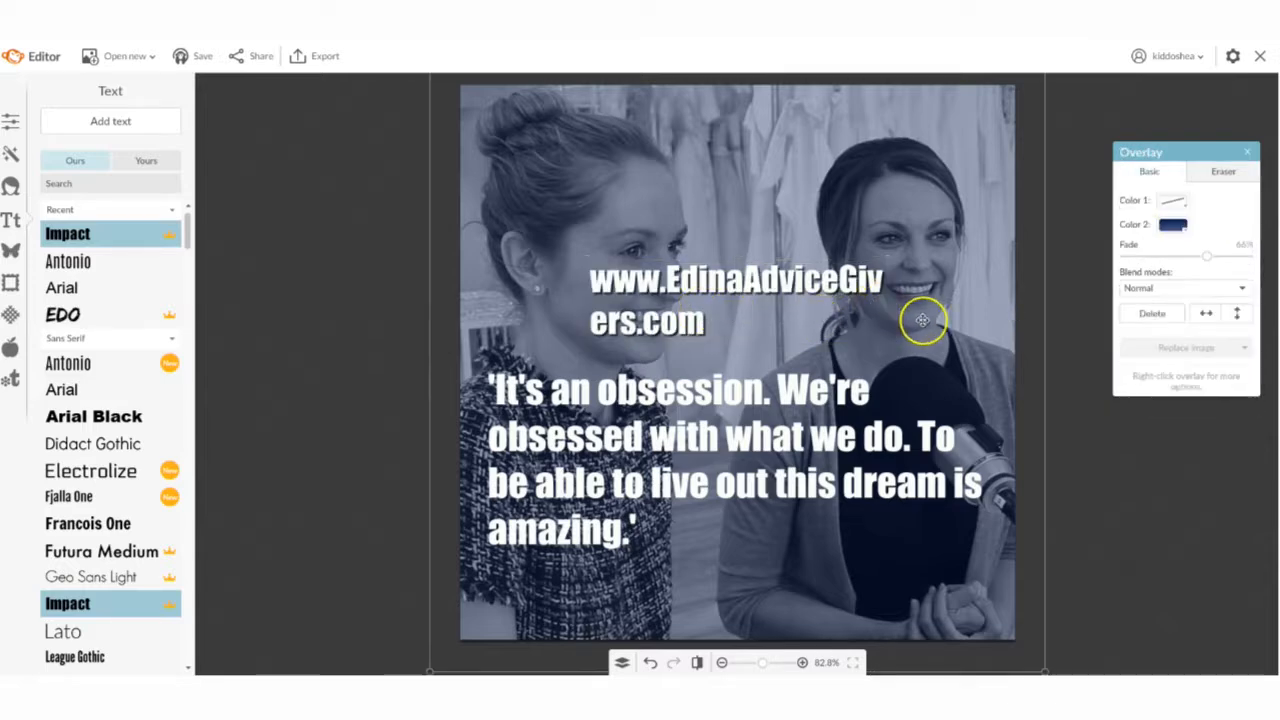
click(338, 336)
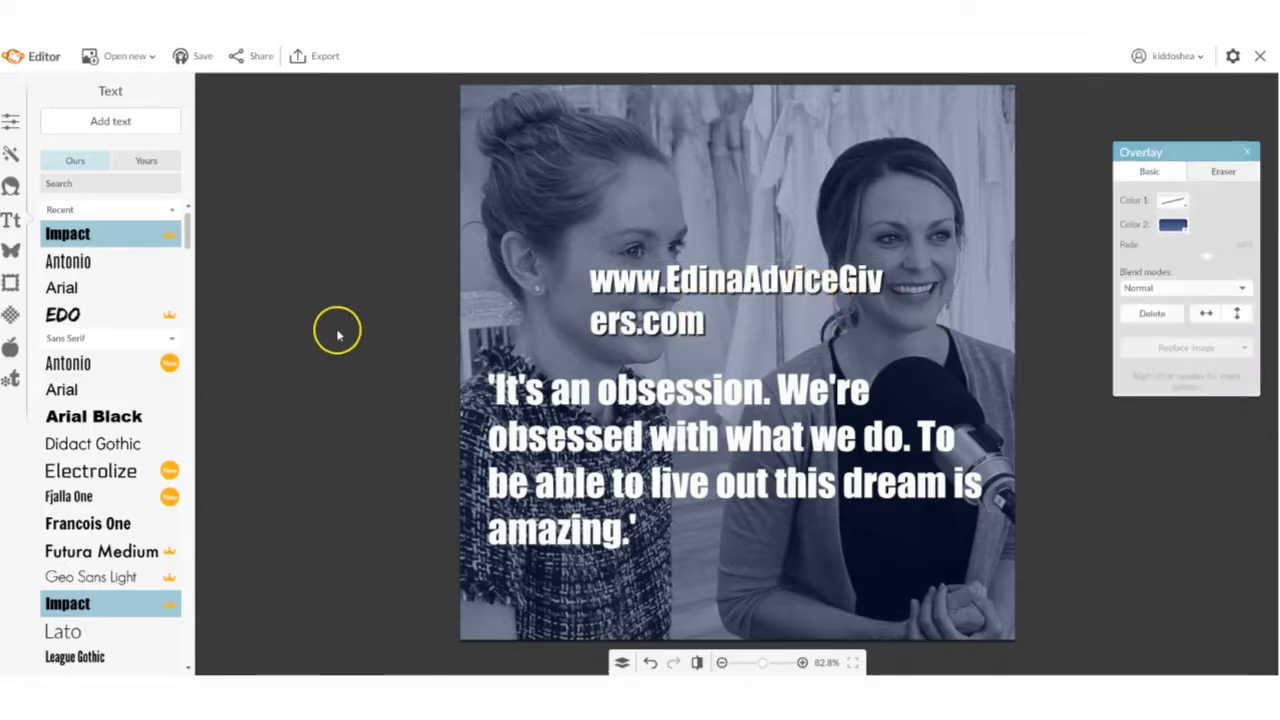
Widen the web address's text box so it fits on one line, and set its text size to 39
click(754, 283)
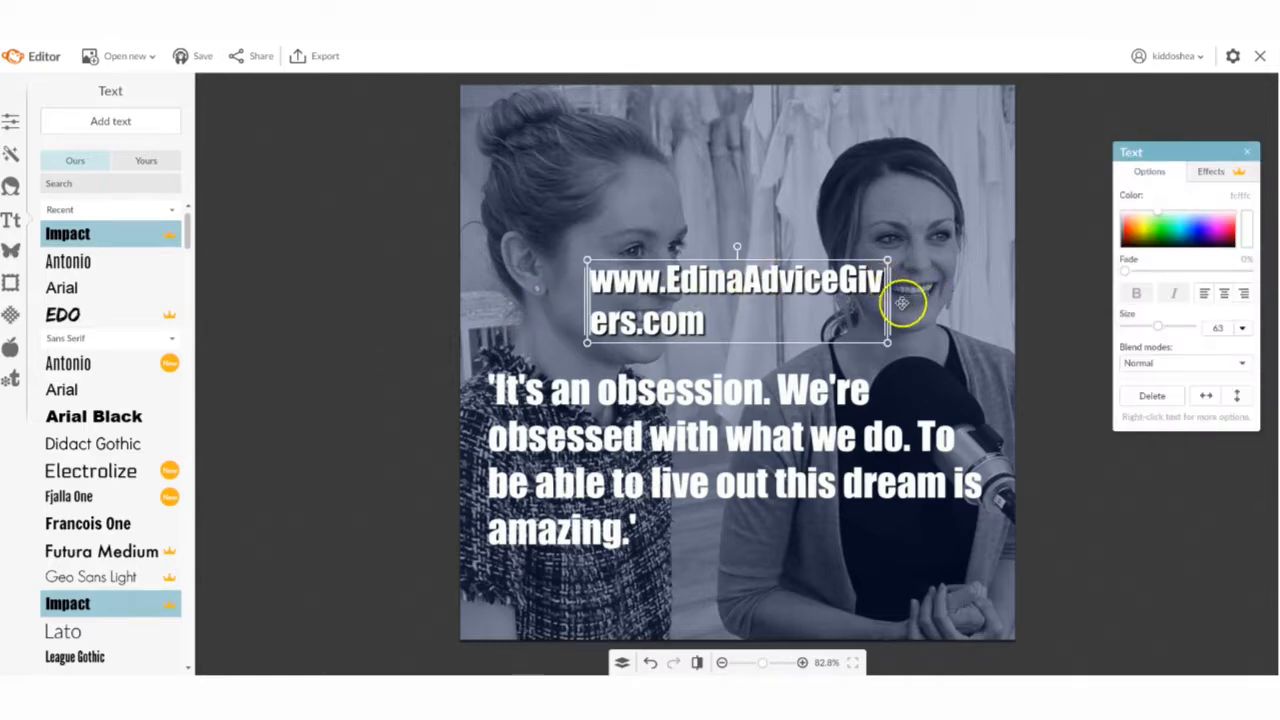
drag(886, 305, 1013, 301)
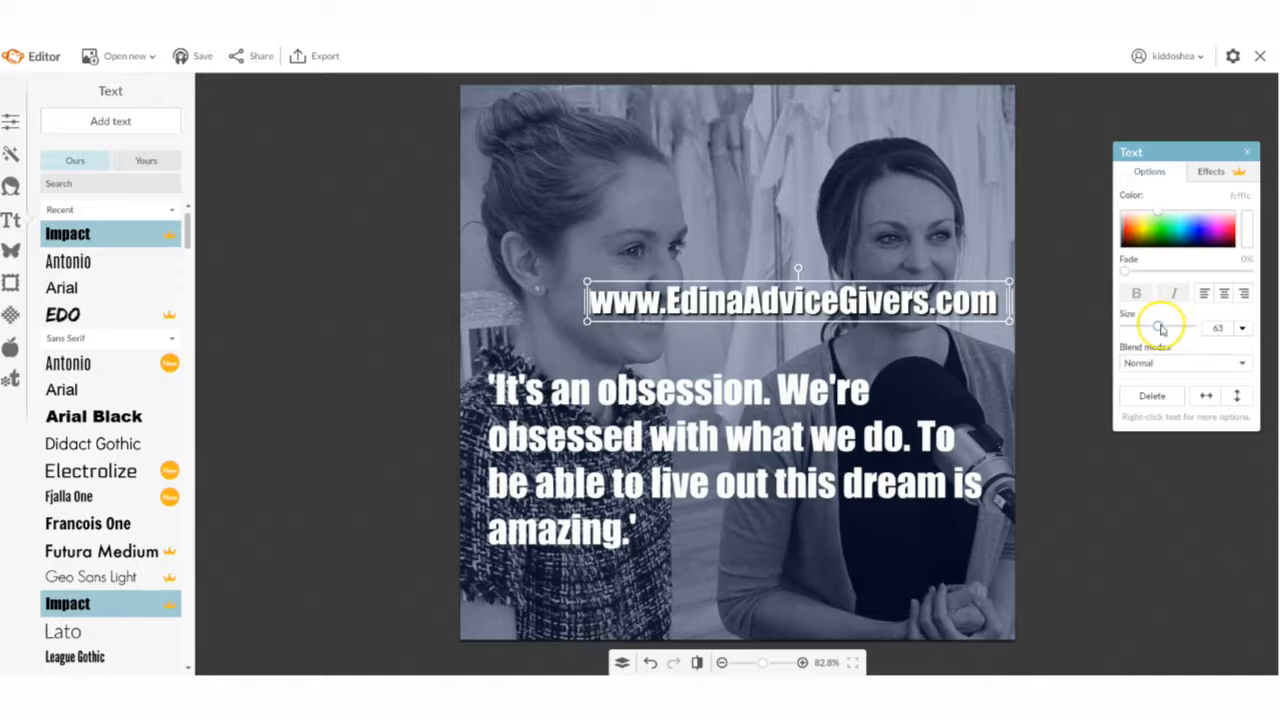
drag(1160, 328, 1149, 332)
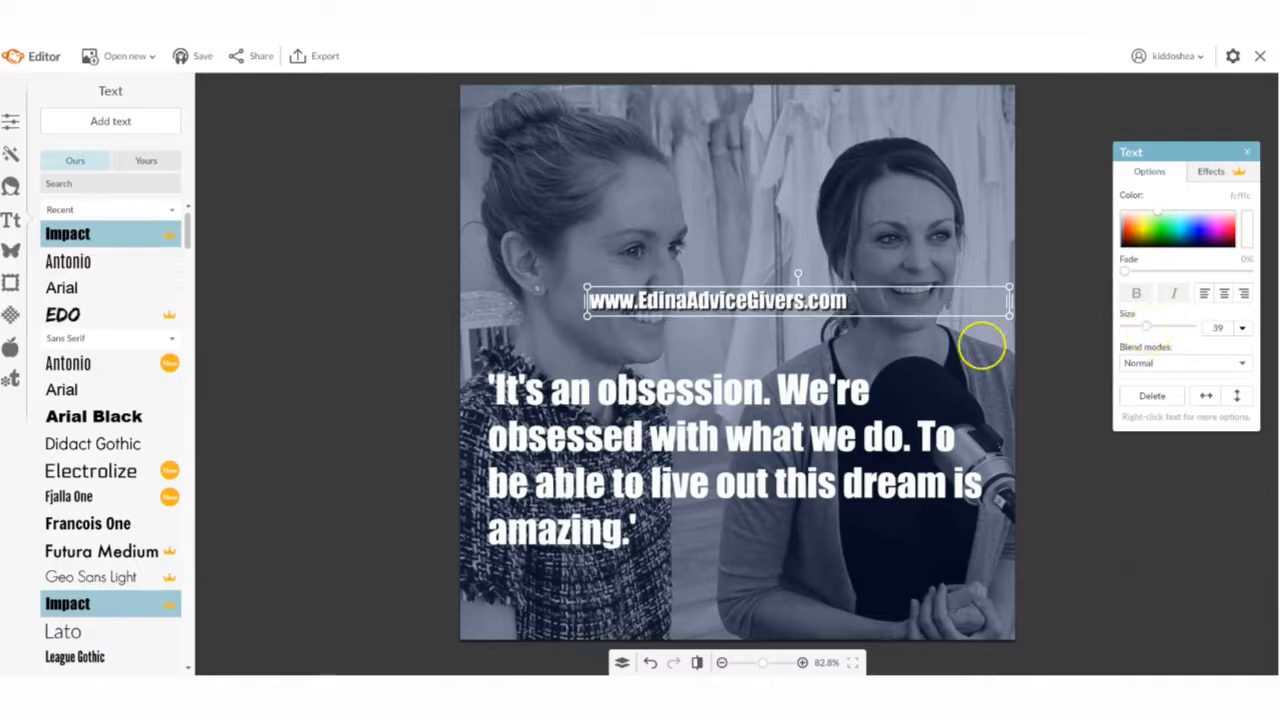
Move the web address to the photo's upper-right corner and fade it to 34%
drag(768, 302, 919, 105)
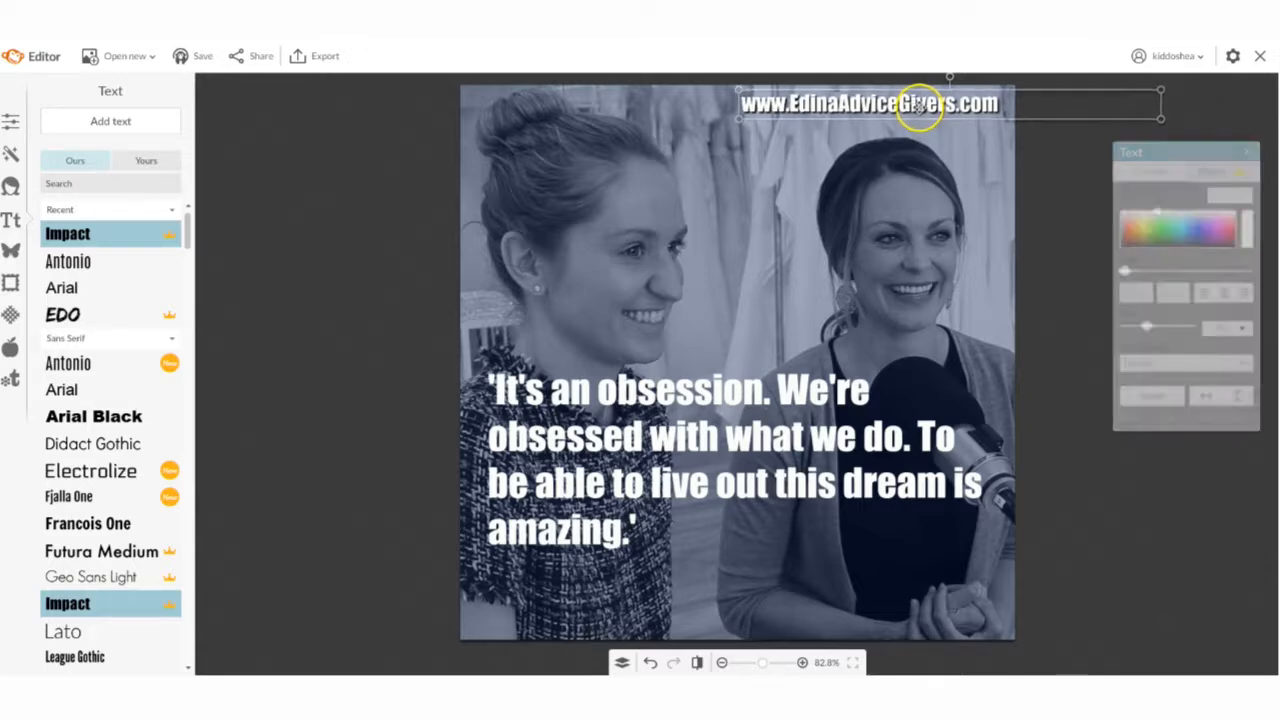
drag(1126, 272, 1174, 271)
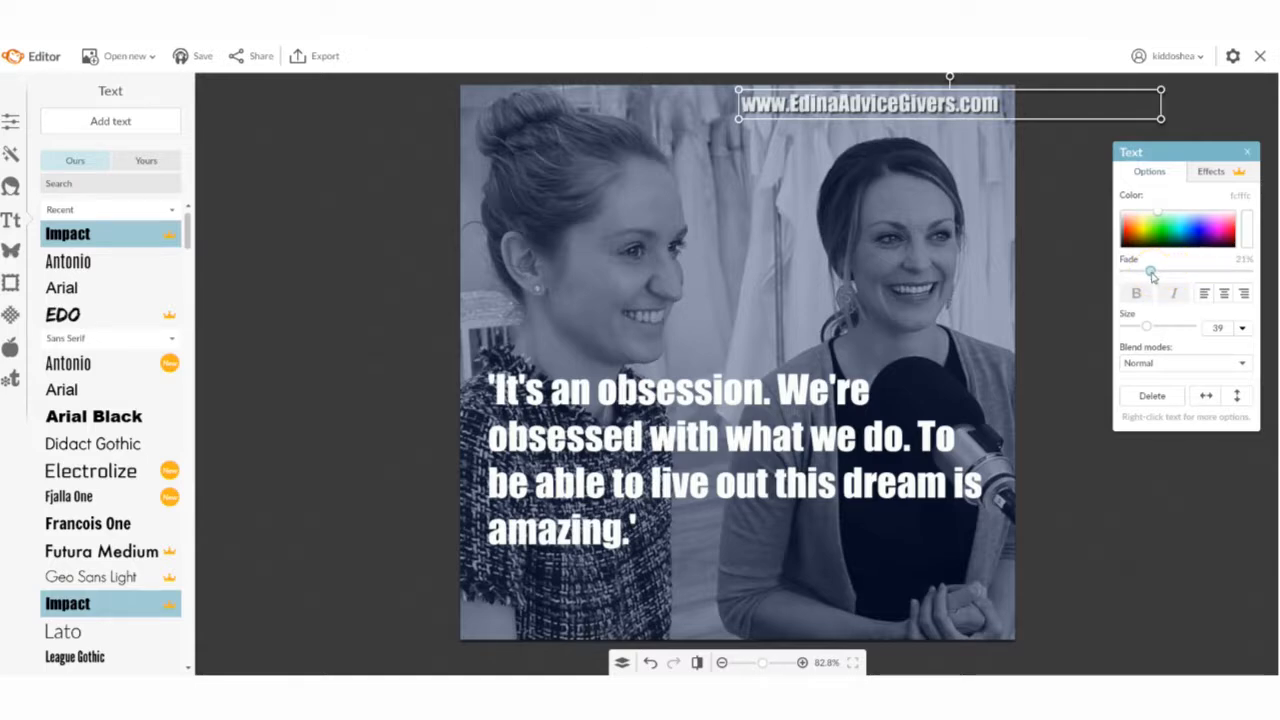
drag(1165, 273, 1170, 273)
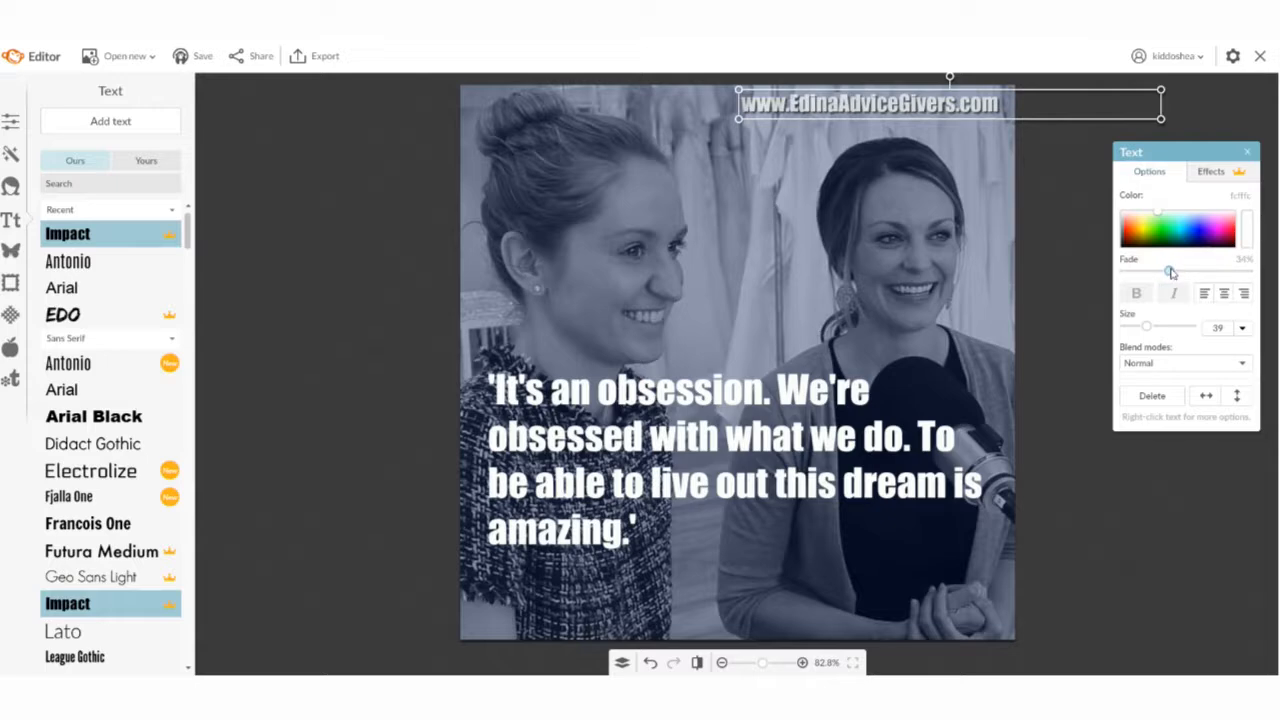
click(1086, 294)
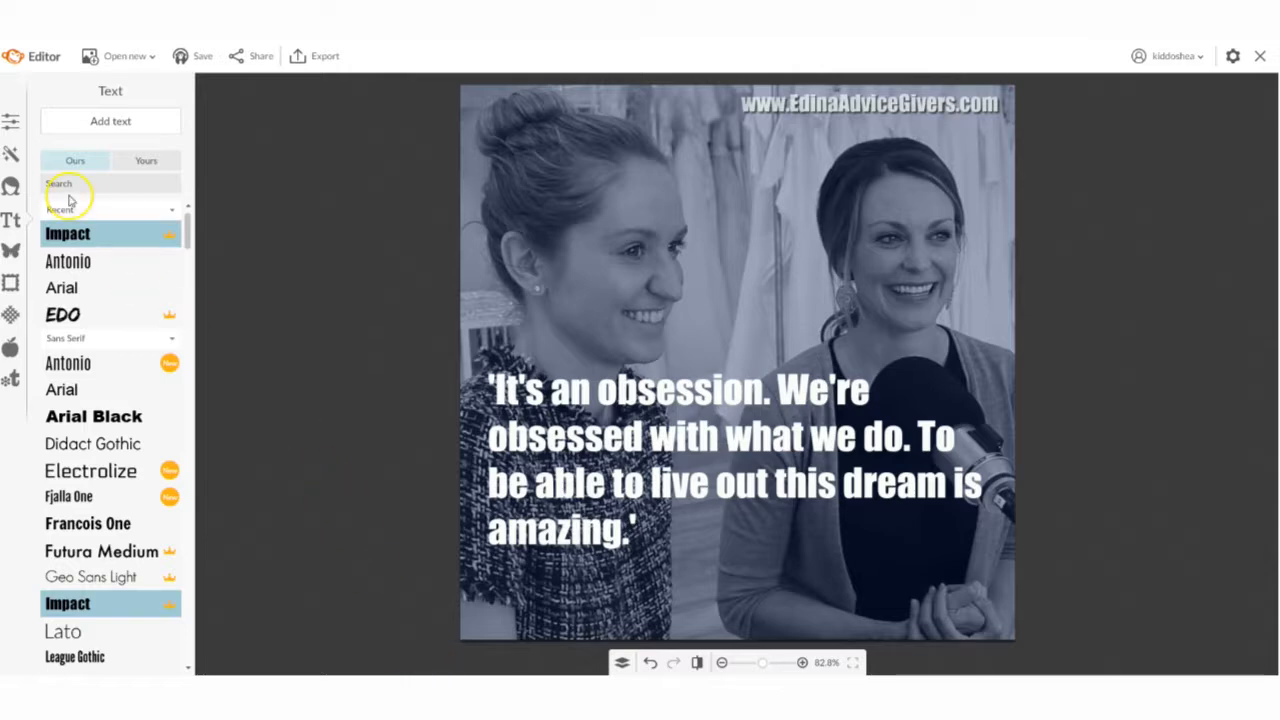
Add a black geometric rectangle and stretch it into a full-width band along the photo's bottom edge, just below the quote
click(11, 250)
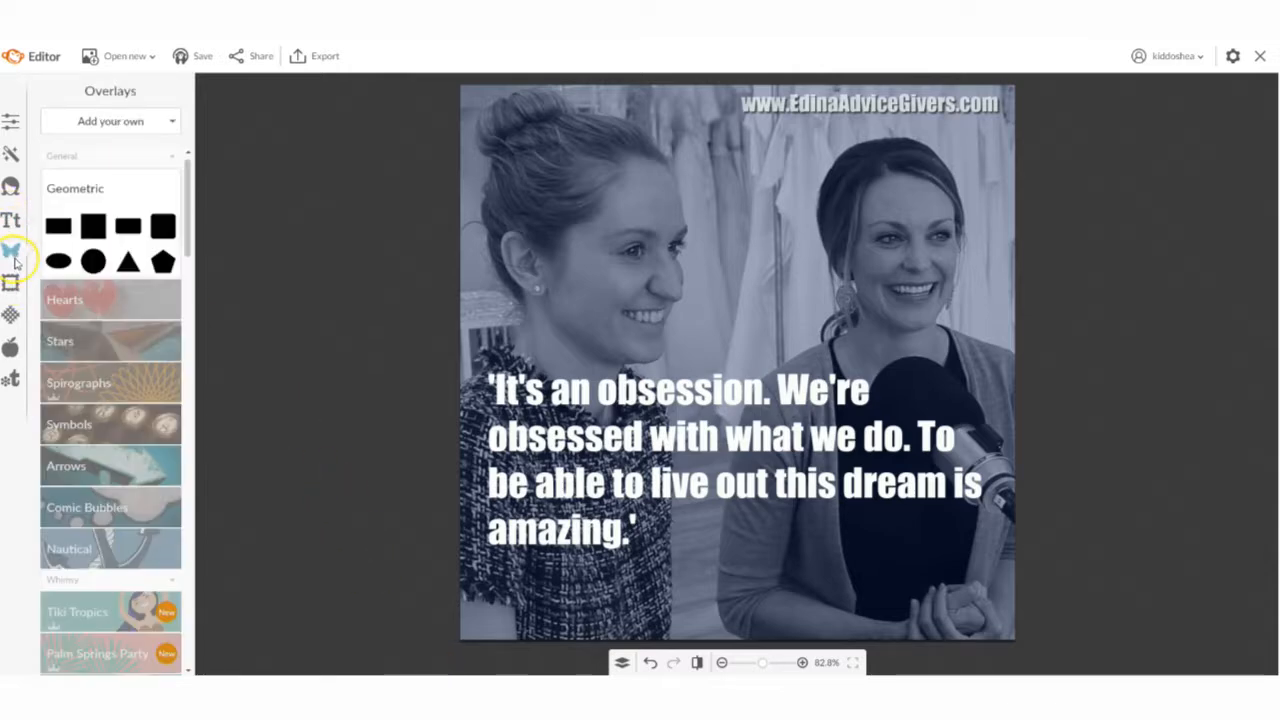
click(58, 225)
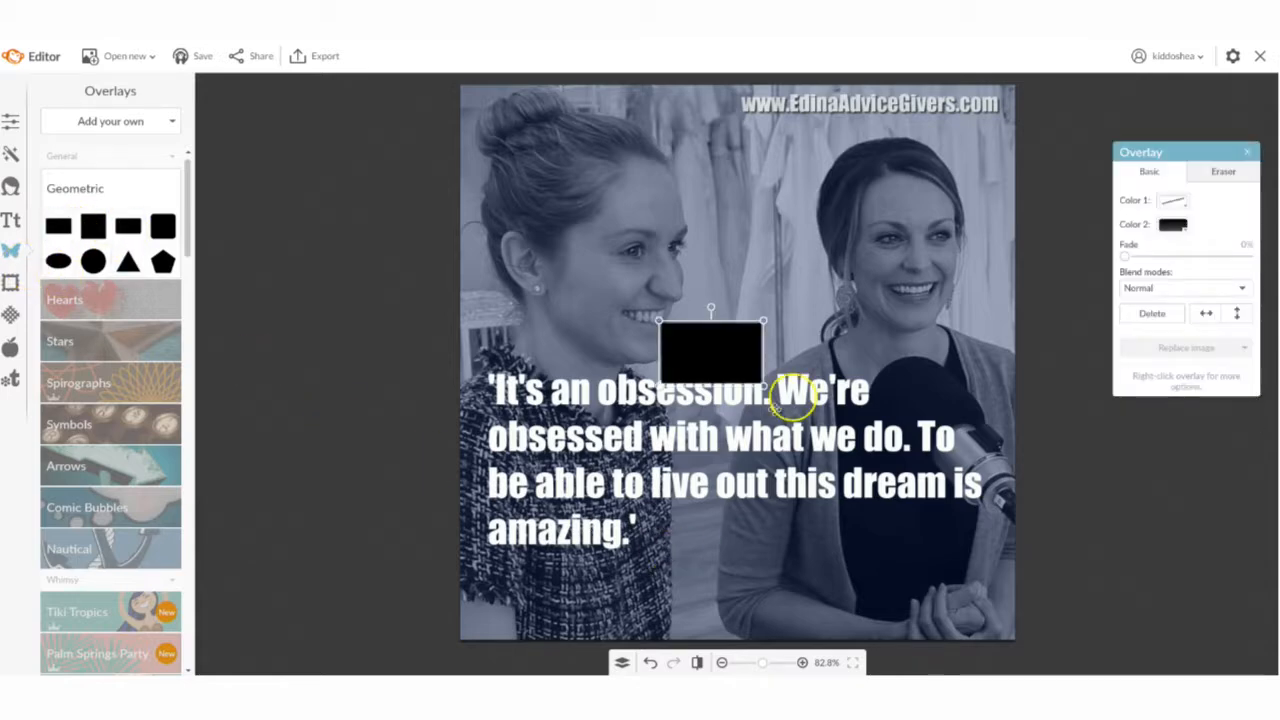
drag(688, 322, 710, 342)
drag(711, 394, 634, 410)
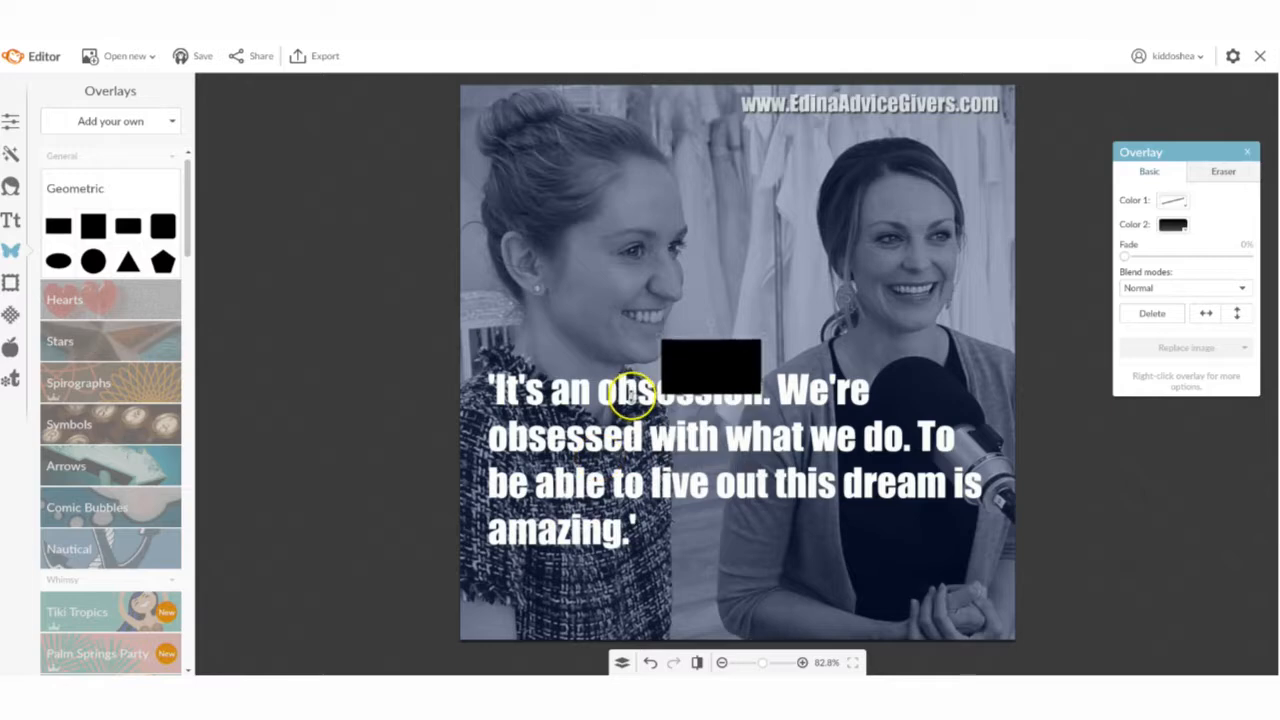
drag(723, 363, 1030, 652)
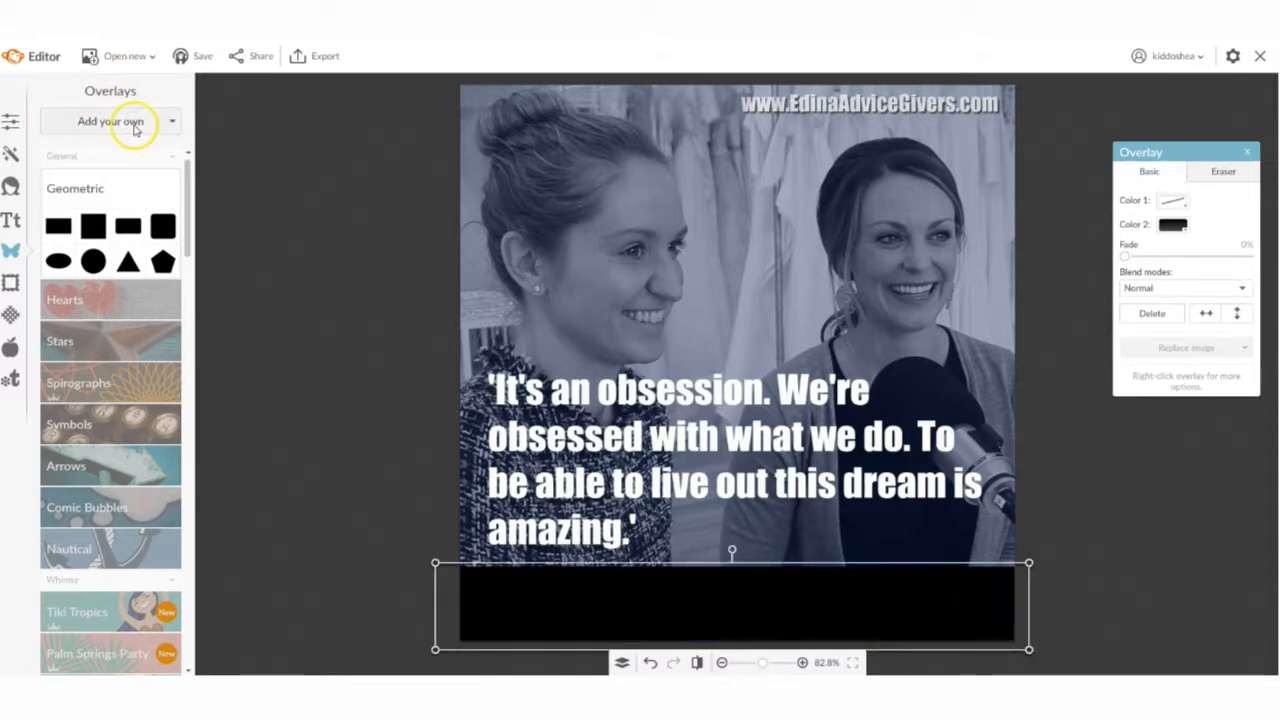
Add the white "EDINA-SW MPLS Advice Givers" logo from the computer as an overlay and place it centred on the black band
click(124, 122)
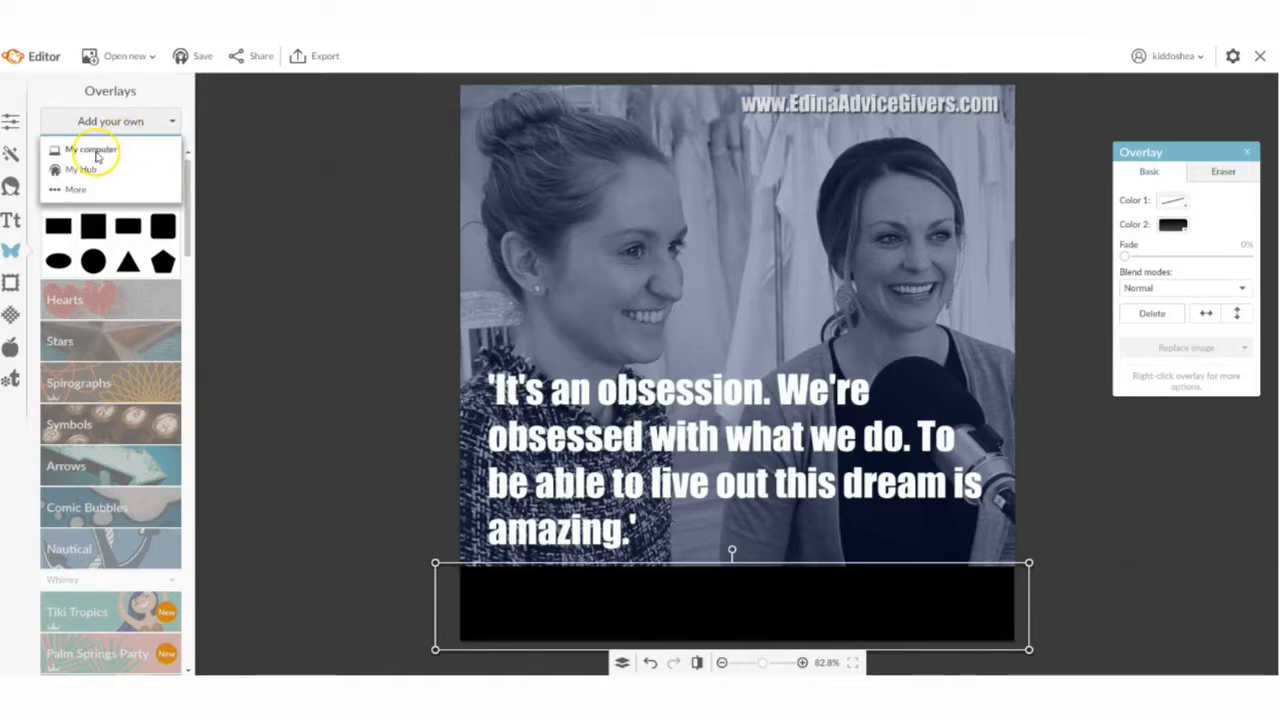
click(96, 156)
double_click(225, 205)
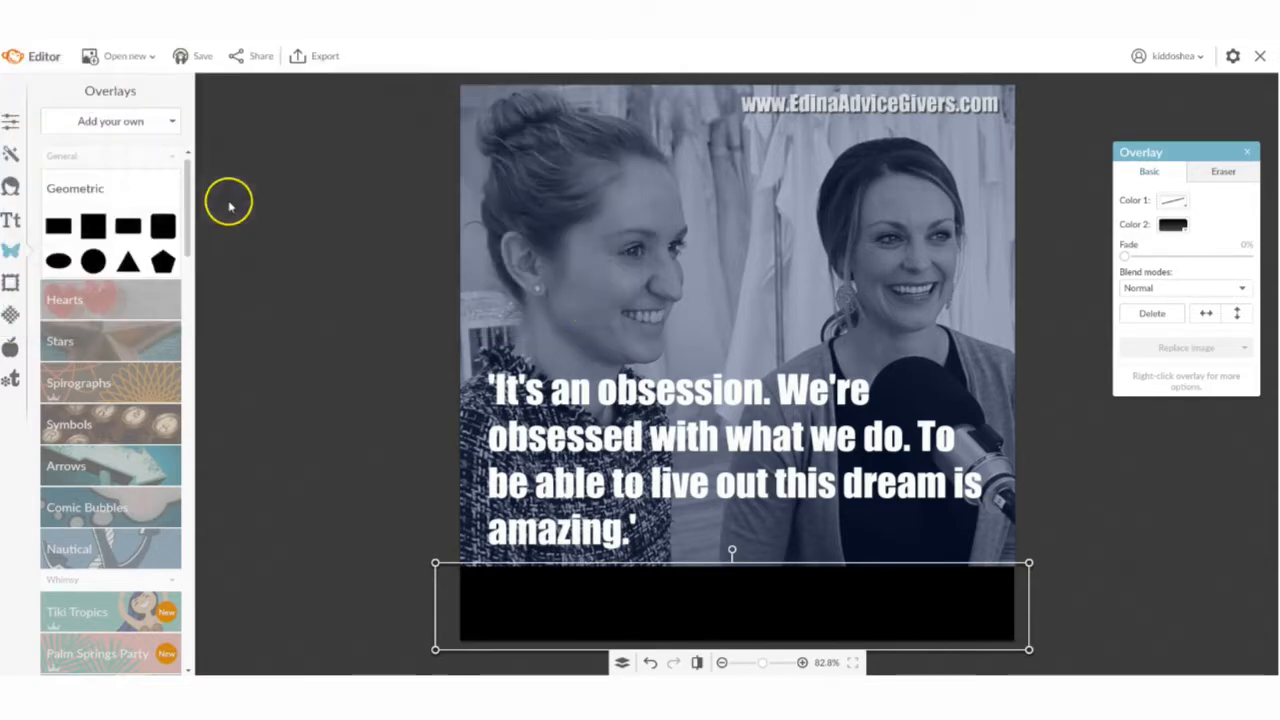
drag(704, 363, 711, 571)
Lower the black band's upper edge so it forms a thin strip closely framing the logo
click(492, 599)
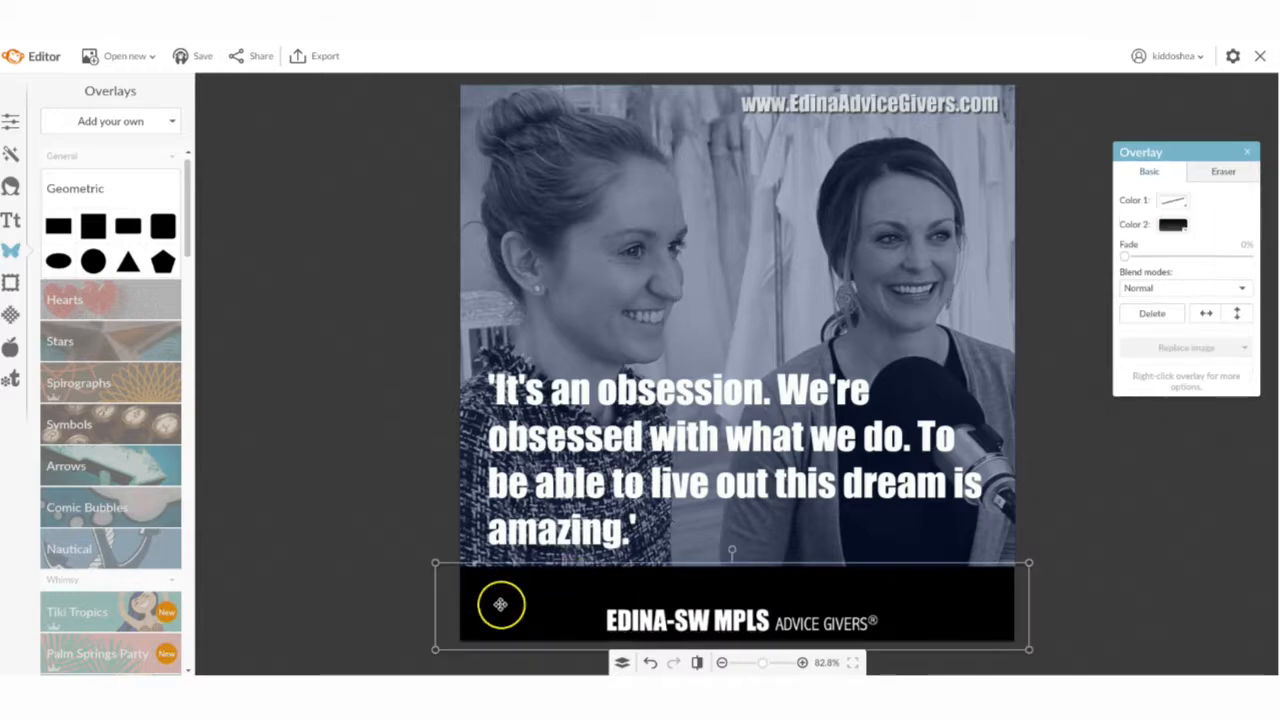
drag(749, 558, 743, 597)
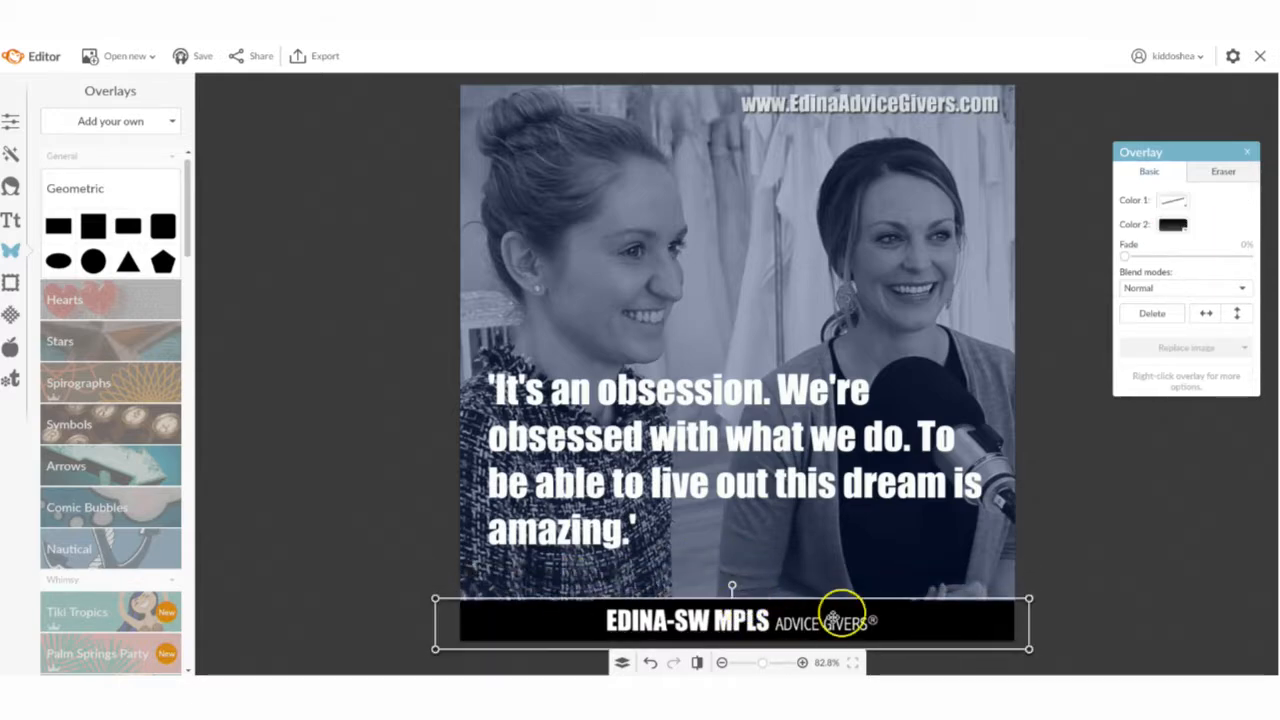
click(1077, 572)
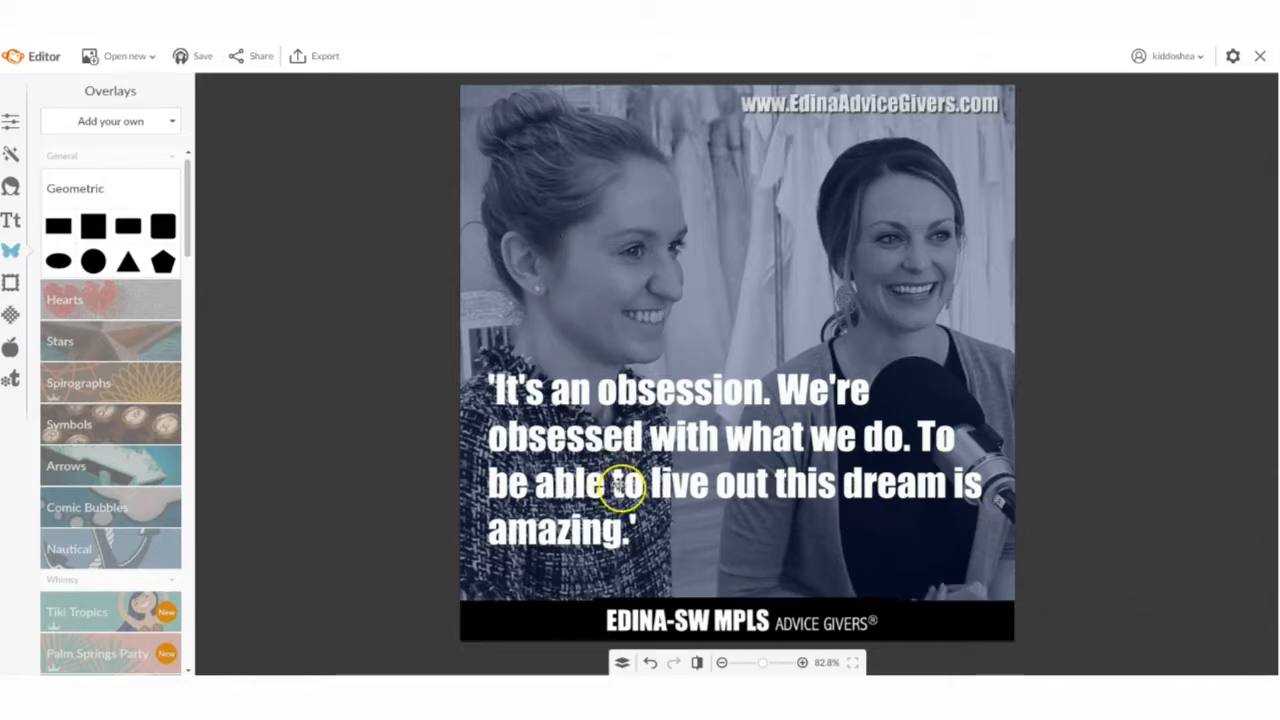
Move the quote slightly down so it sits just above the black band, and deselect it
click(620, 440)
drag(617, 446, 620, 467)
click(1091, 531)
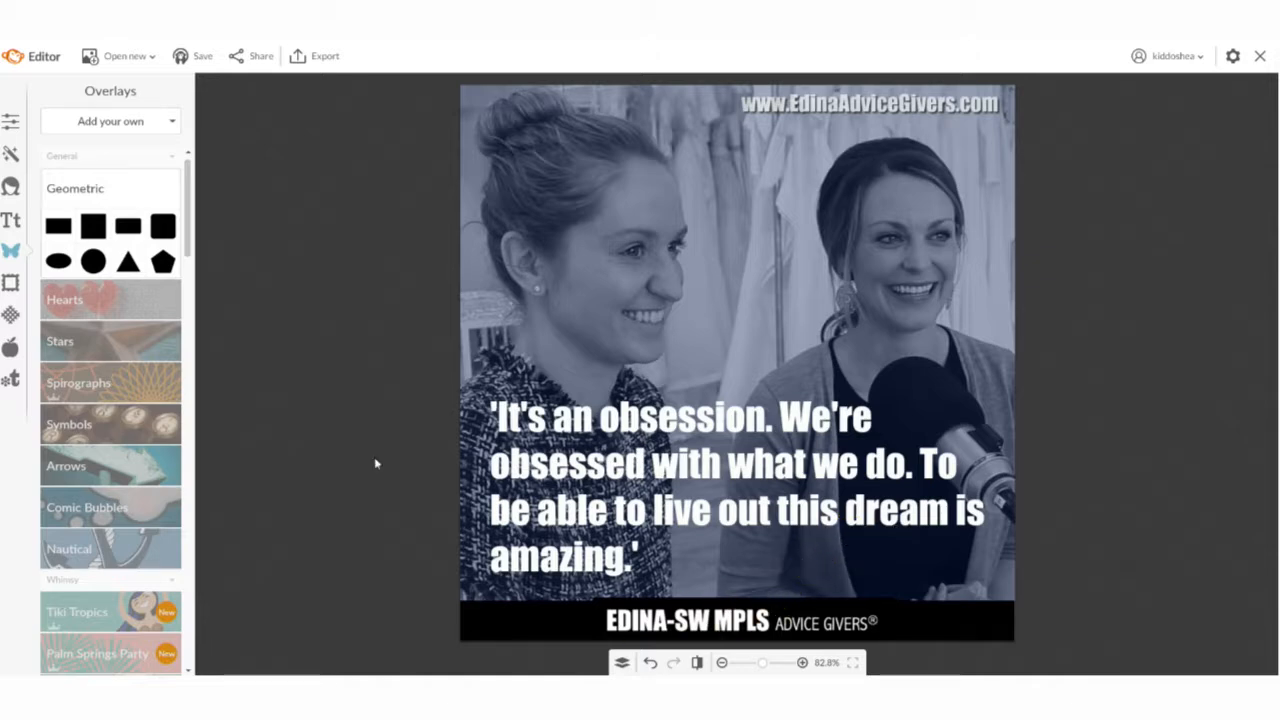
click(375, 500)
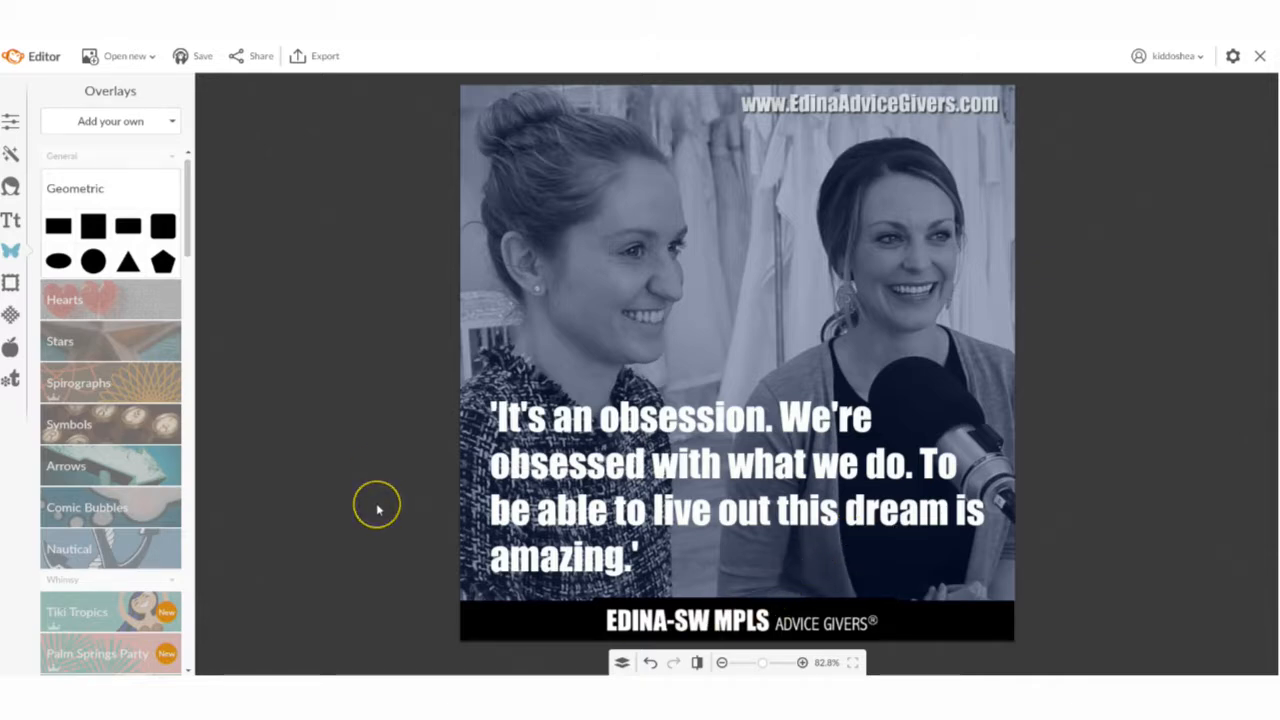